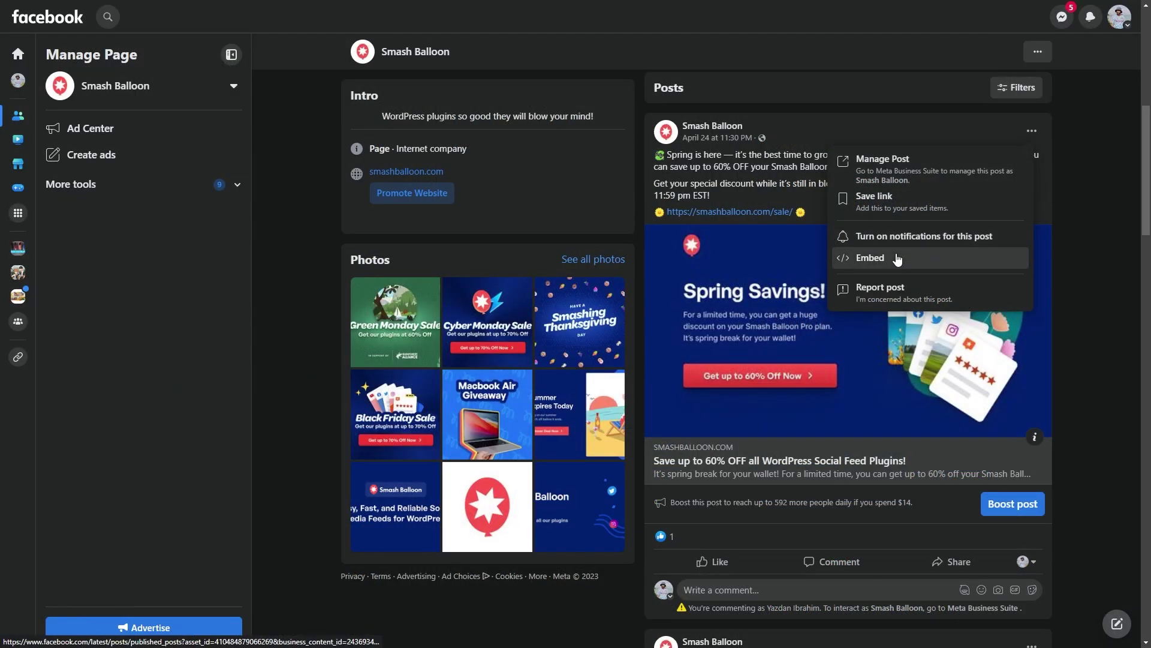
Copy the iframe embed code for the Spring Savings post from Facebook's Embed Post dialog
{"action": "left_click", "coordinate": [898, 256]}
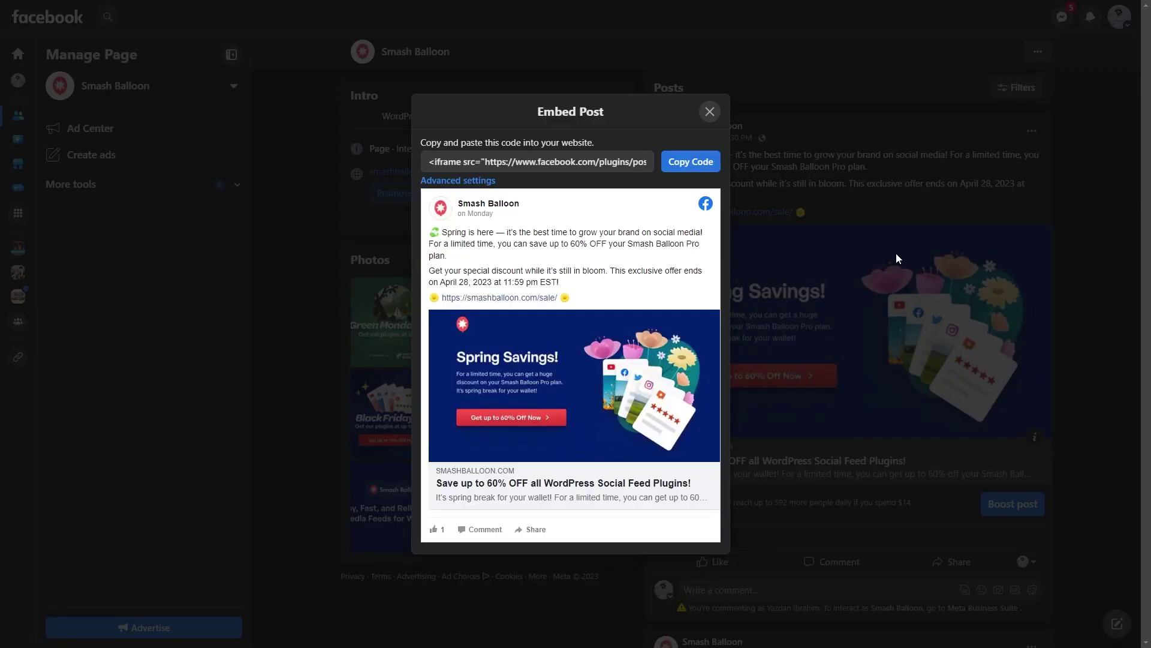
{"action": "left_click", "coordinate": [690, 162]}
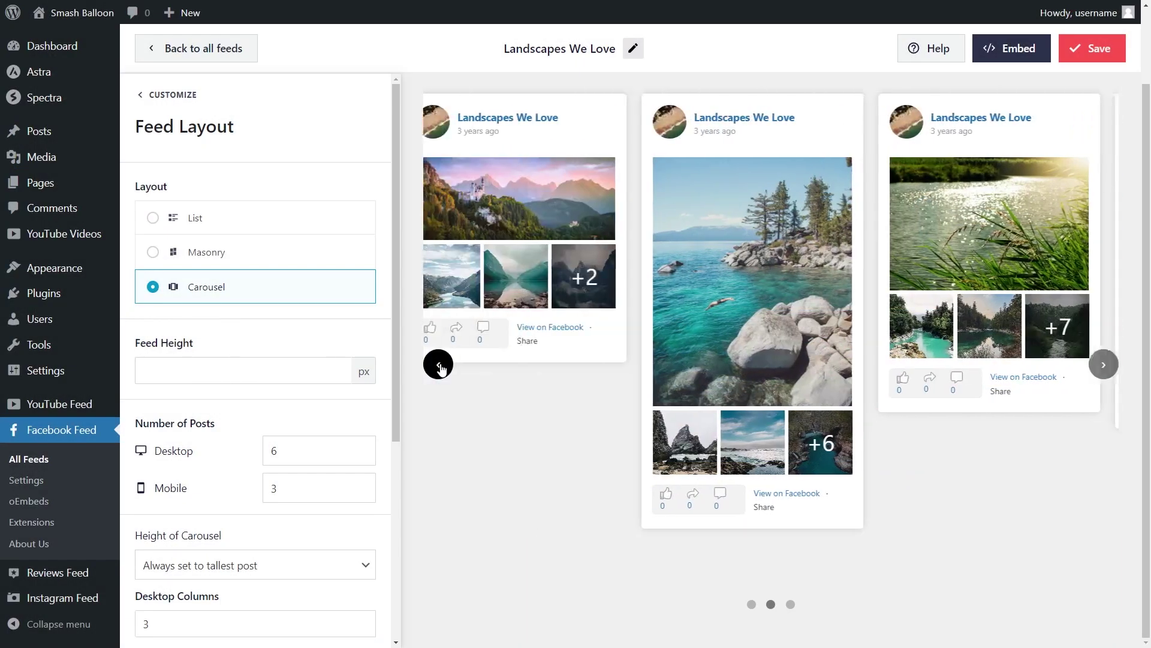
Advance the Landscapes We Love carousel preview forward by two posts
{"action": "left_click", "coordinate": [438, 364]}
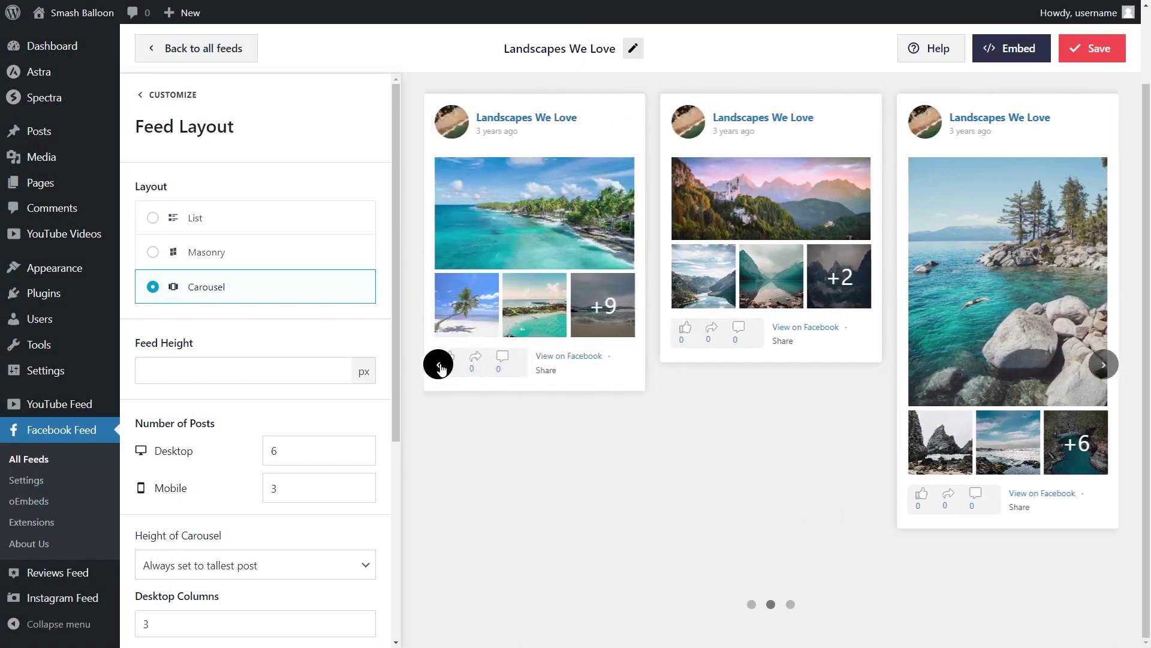
{"action": "left_click", "coordinate": [438, 364]}
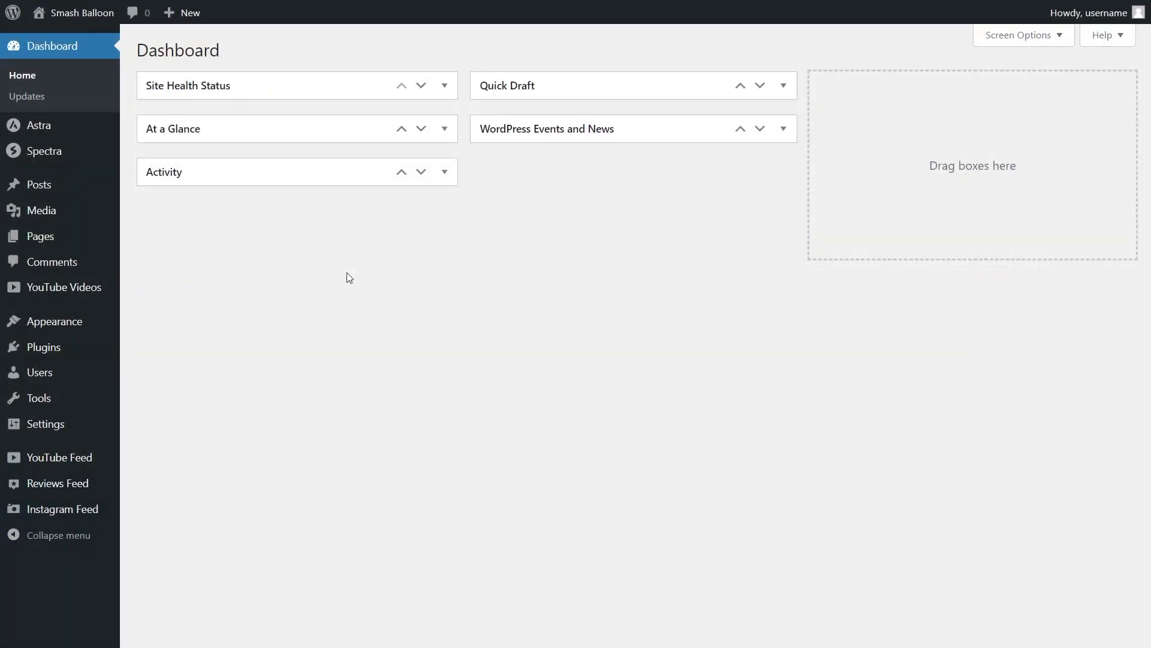
Upload the Custom Facebook Feed Pro Smash 4.3.6 zip, install it and activate it
{"action": "mouse_move", "coordinate": [79, 352]}
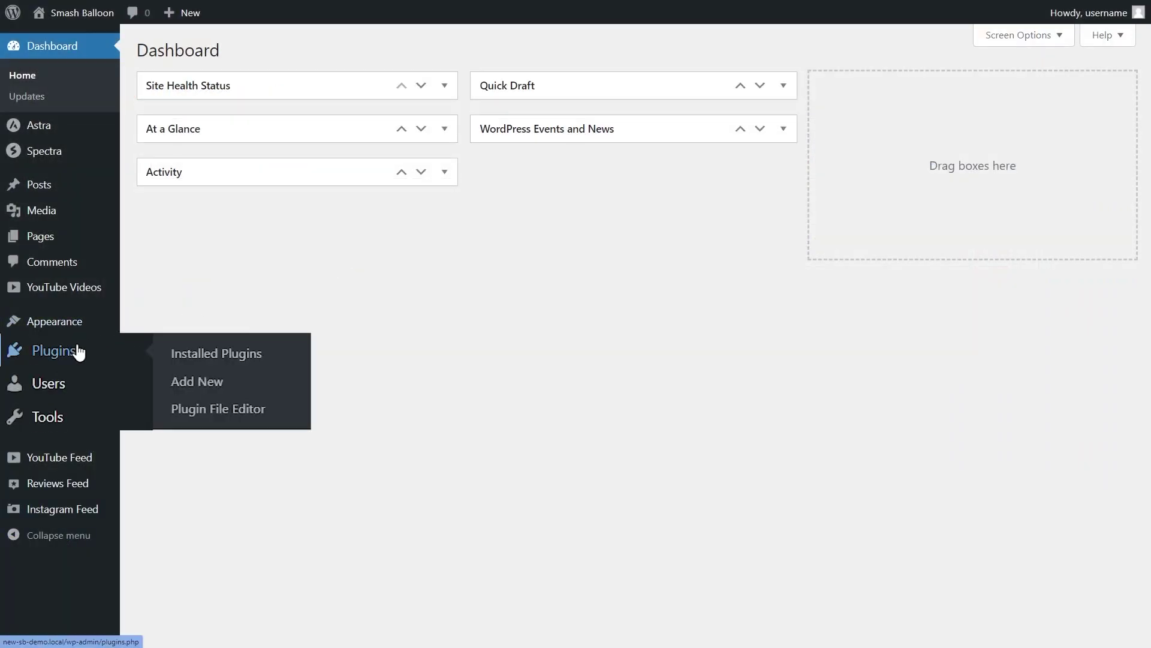
{"action": "left_click", "coordinate": [207, 381]}
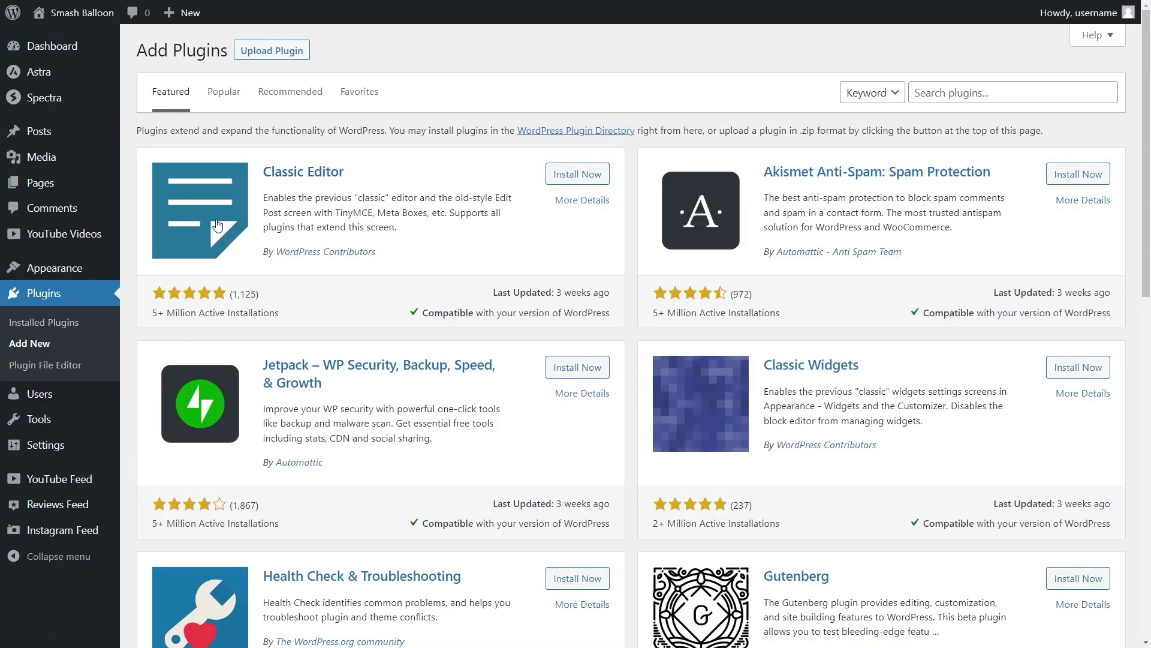
{"action": "left_click", "coordinate": [305, 56]}
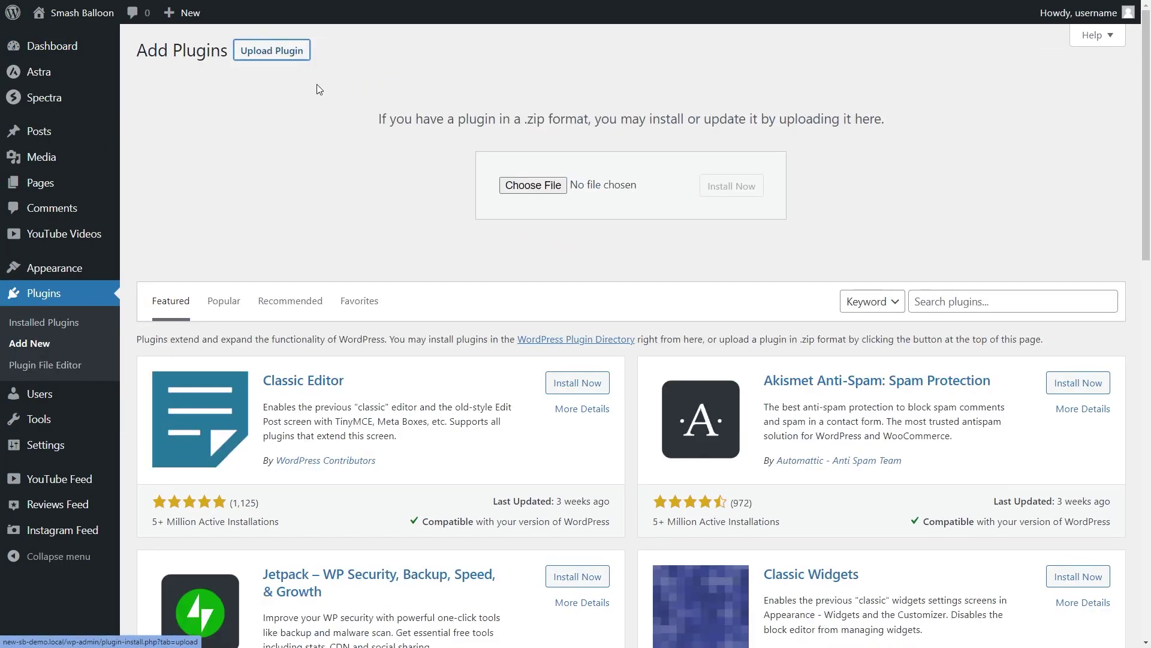
{"action": "left_click", "coordinate": [533, 185]}
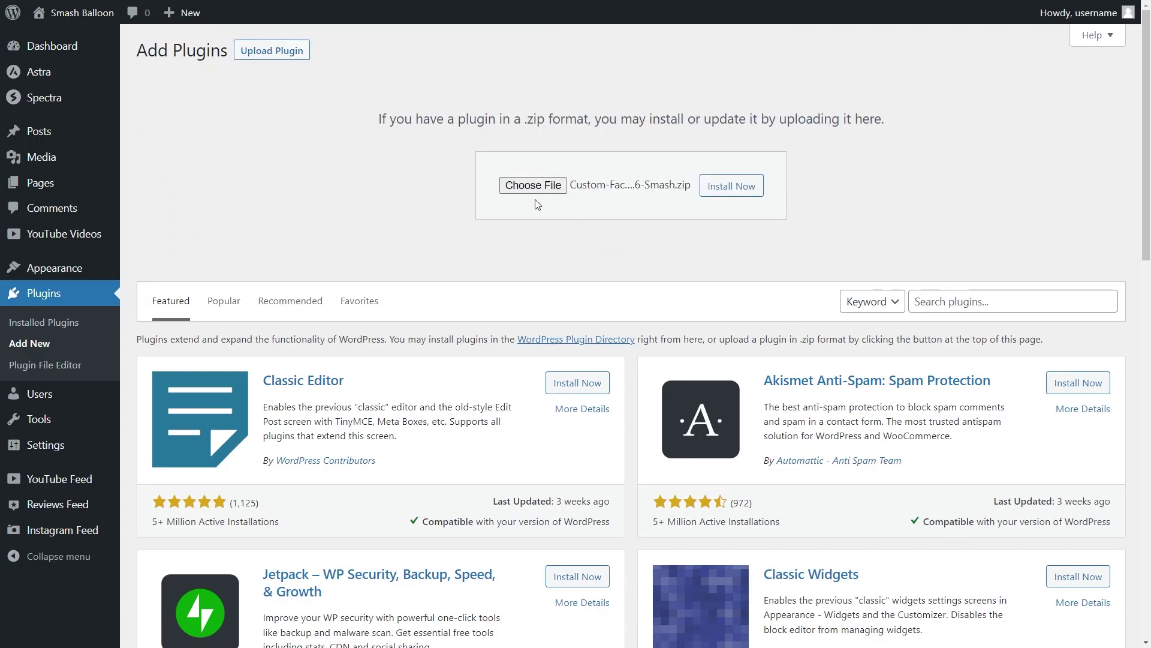
{"action": "left_click", "coordinate": [733, 195]}
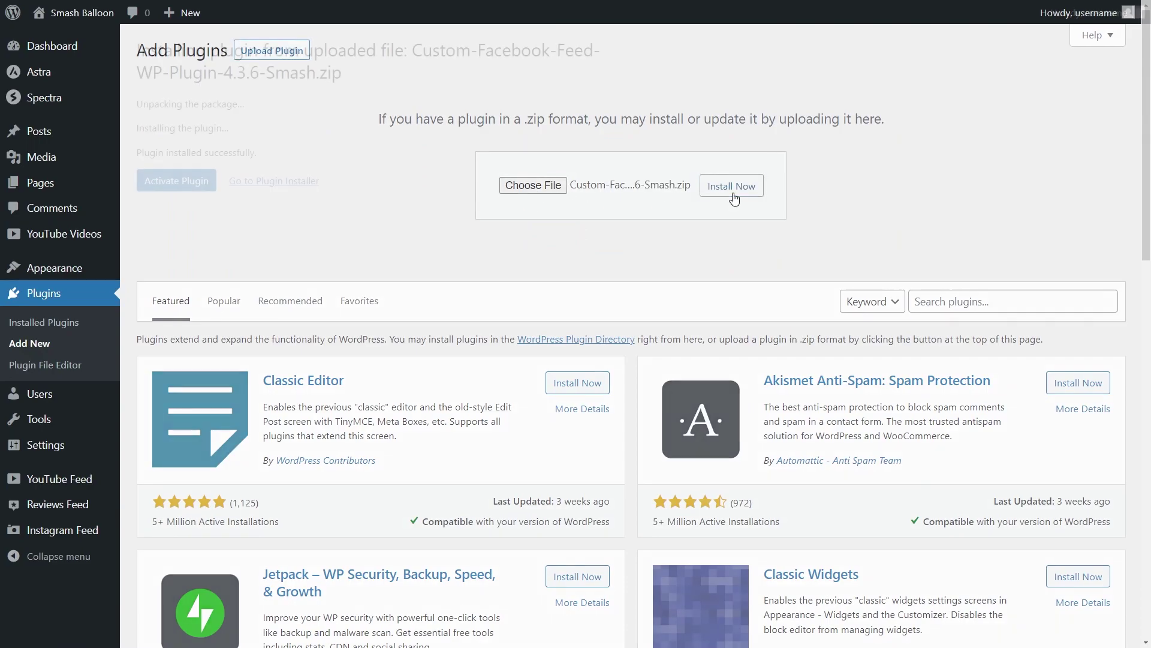
{"action": "left_click", "coordinate": [193, 188]}
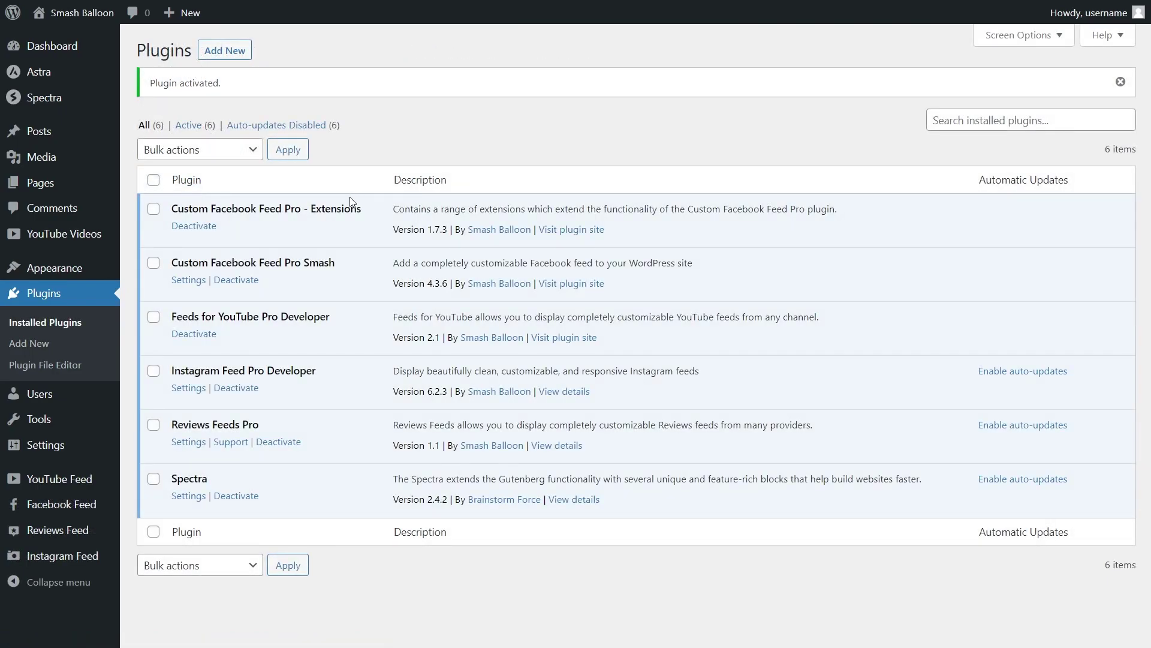
{"action": "mouse_move", "coordinate": [45, 493]}
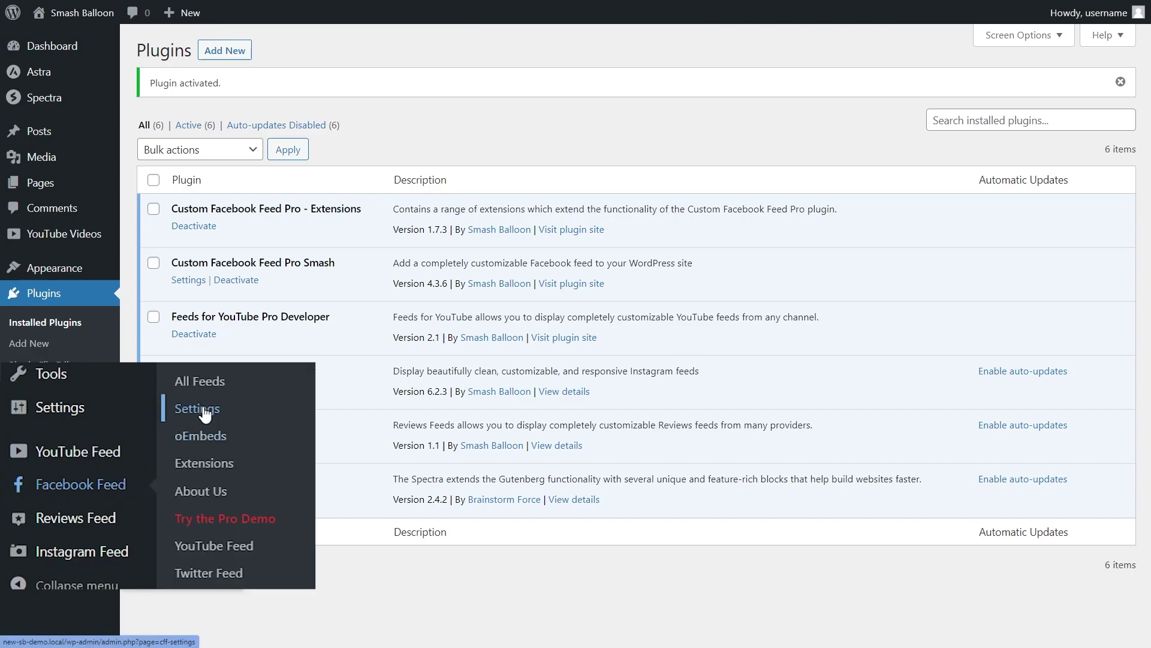
Paste the license key into the Pro license field in Facebook Feed settings and activate it
{"action": "left_click", "coordinate": [183, 411]}
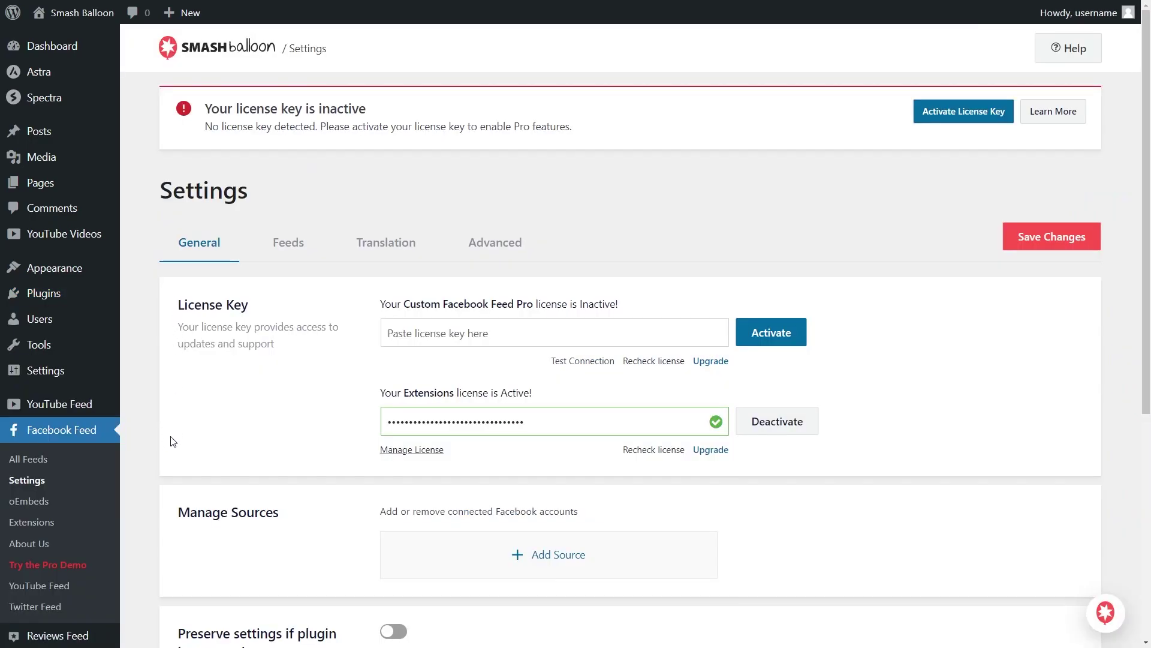
{"action": "left_click", "coordinate": [426, 335]}
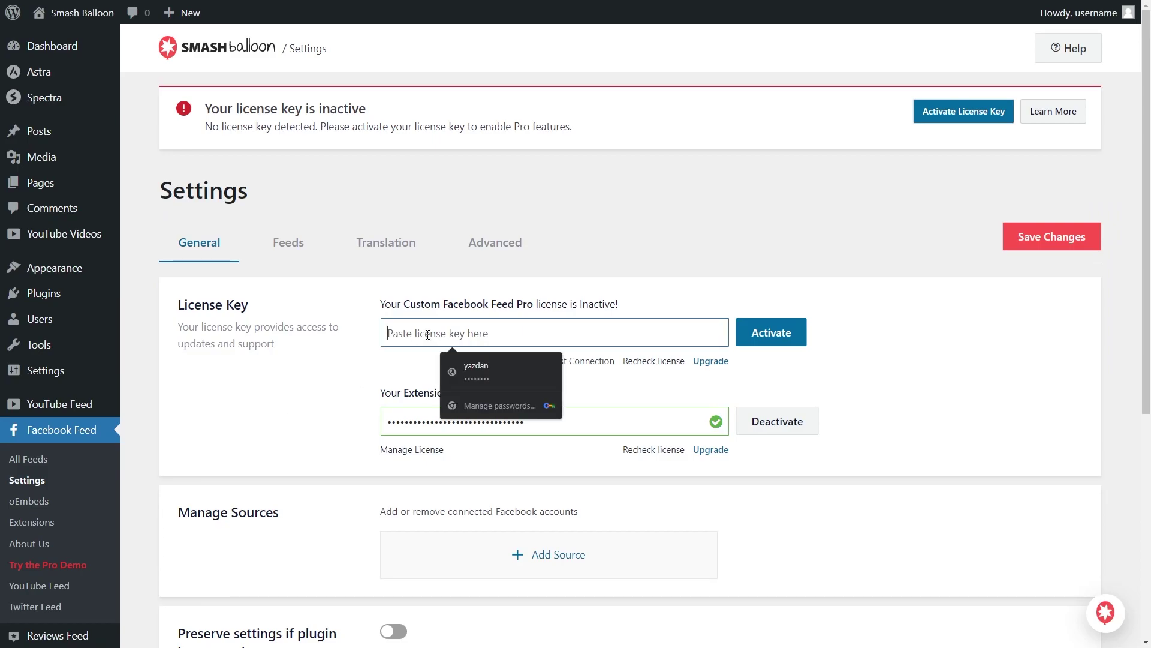
{"action": "key", "text": "ctrl+v"}
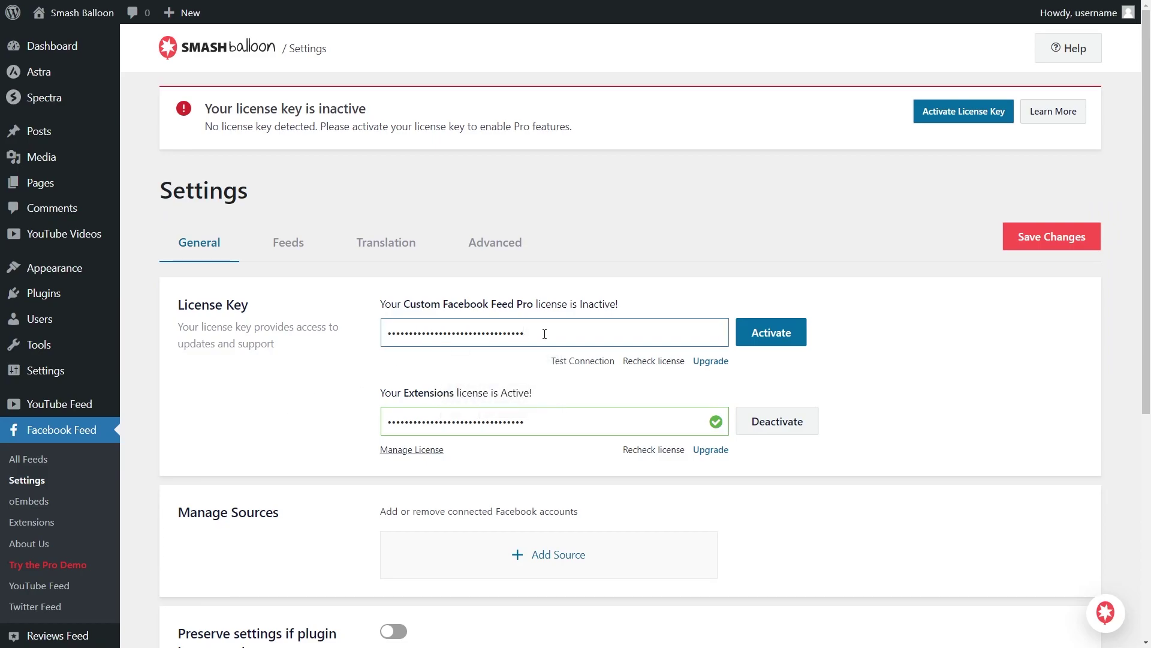
{"action": "left_click", "coordinate": [750, 344]}
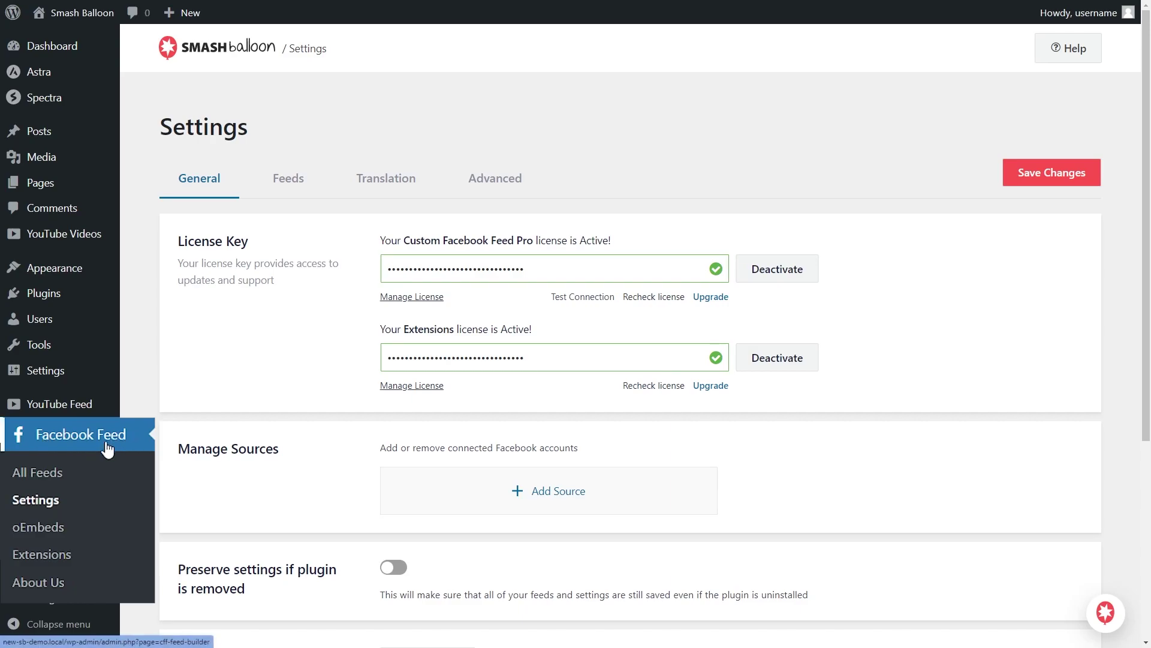
Create a new Timeline-type feed from All Feeds and begin adding a Facebook source
{"action": "left_click", "coordinate": [49, 475]}
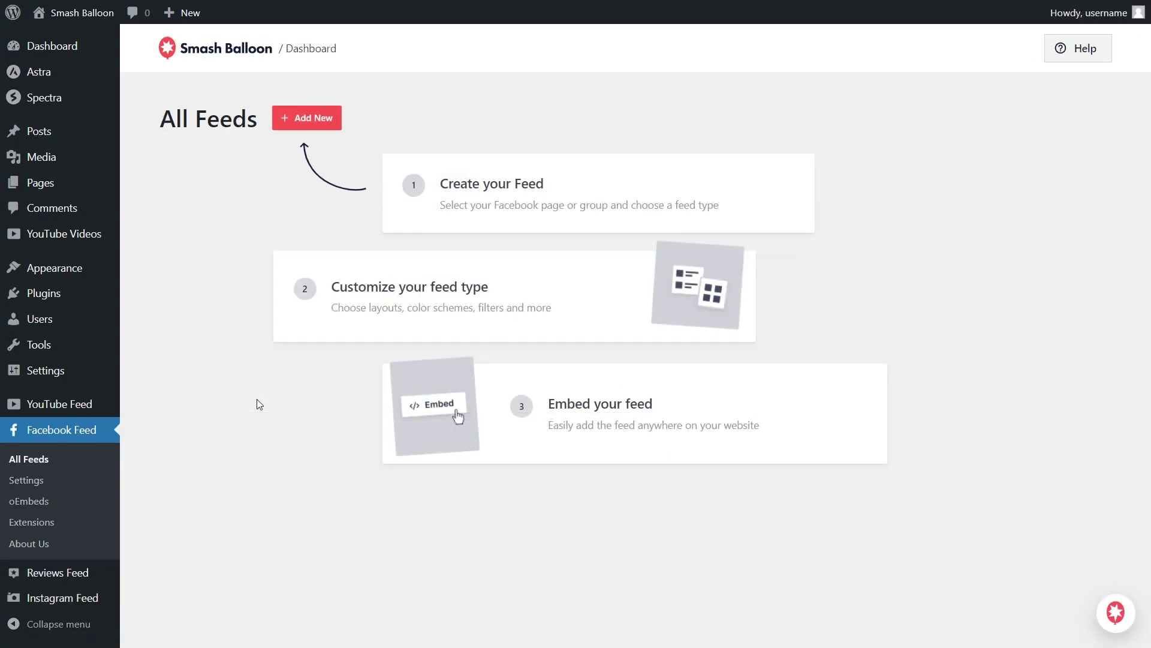
{"action": "left_click", "coordinate": [307, 119]}
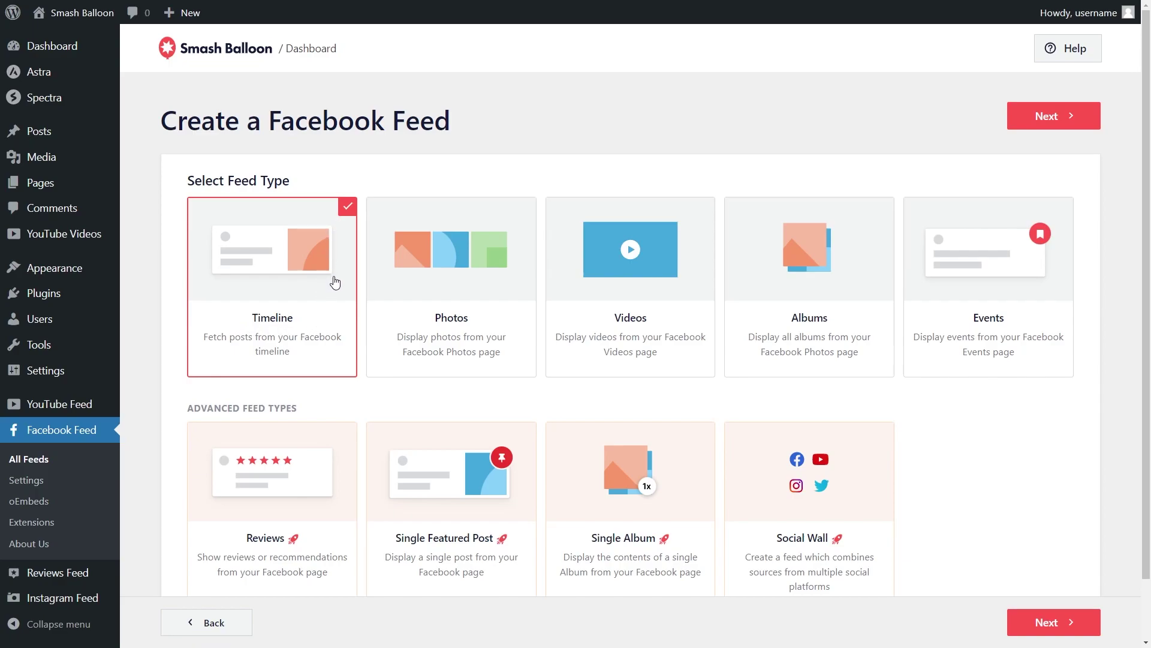
{"action": "left_click", "coordinate": [1020, 125]}
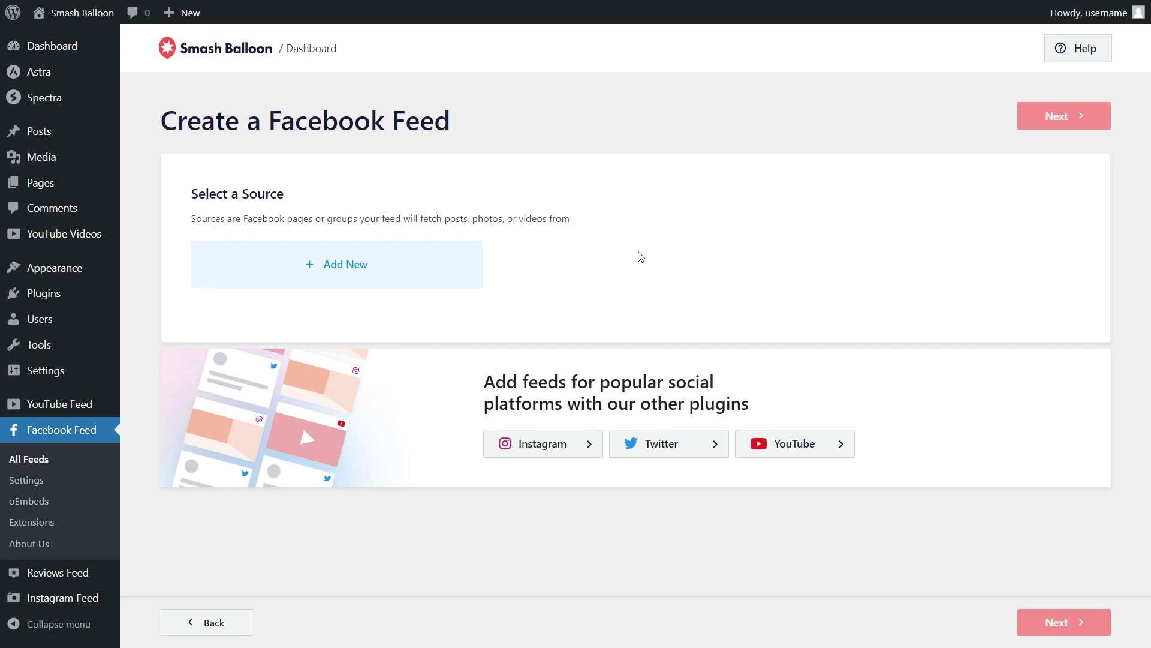
{"action": "left_click", "coordinate": [375, 262]}
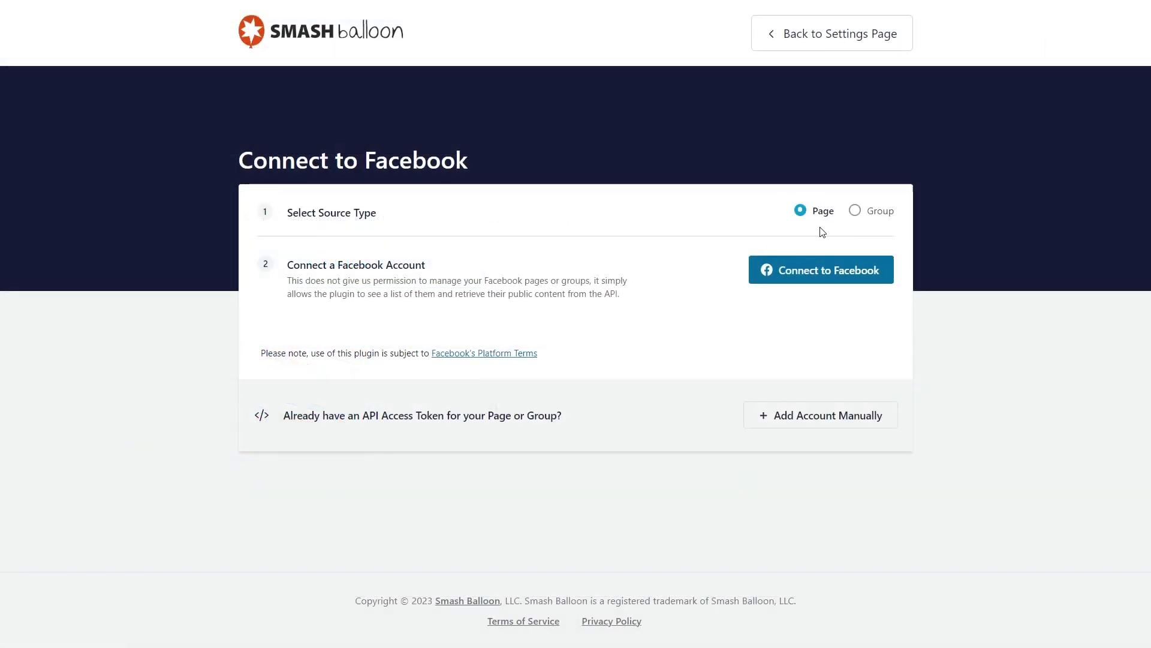
Connect Facebook and share the Smash Balloon page, leaving all requested permissions allowed
{"action": "left_click", "coordinate": [825, 277]}
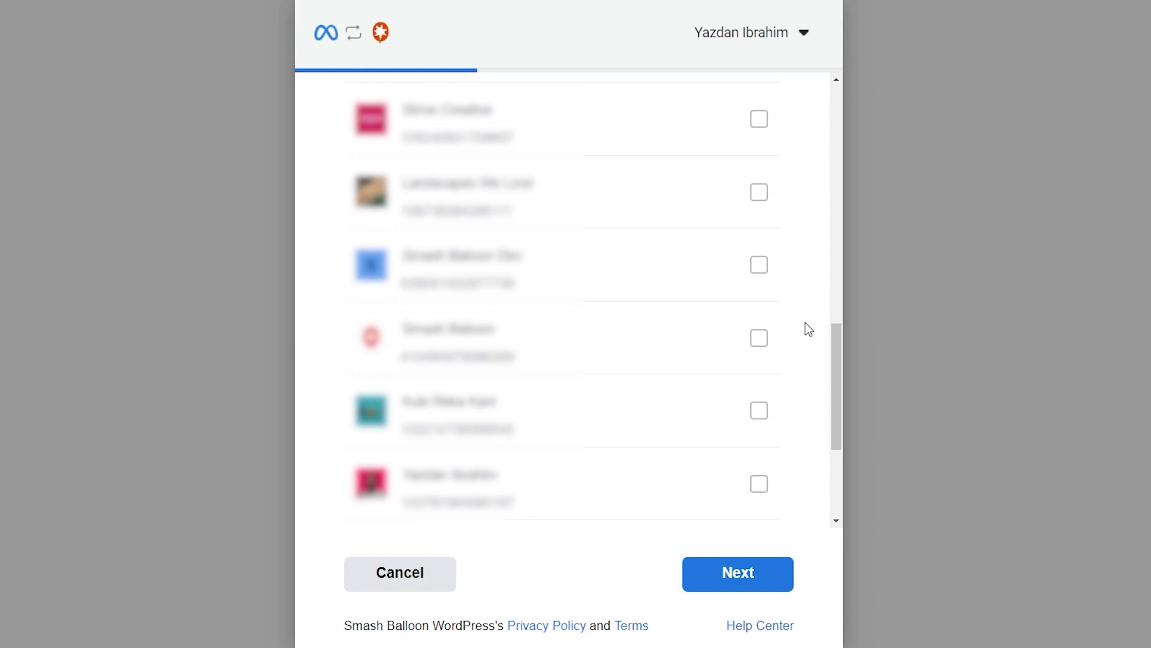
{"action": "left_click", "coordinate": [755, 340]}
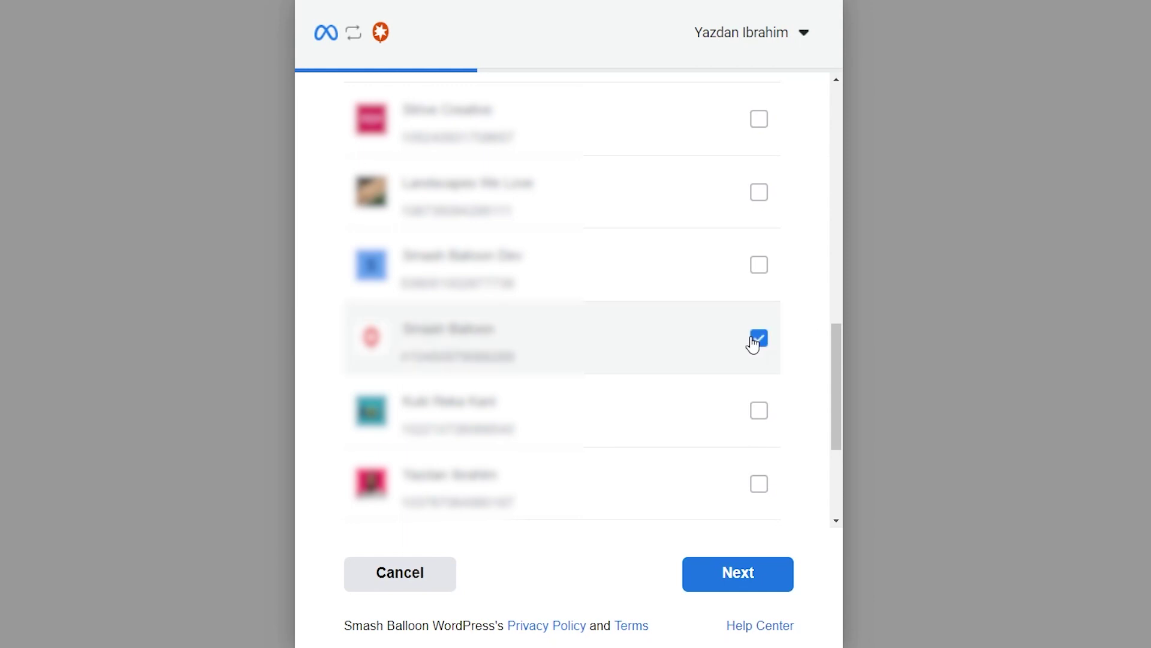
{"action": "left_click", "coordinate": [728, 571]}
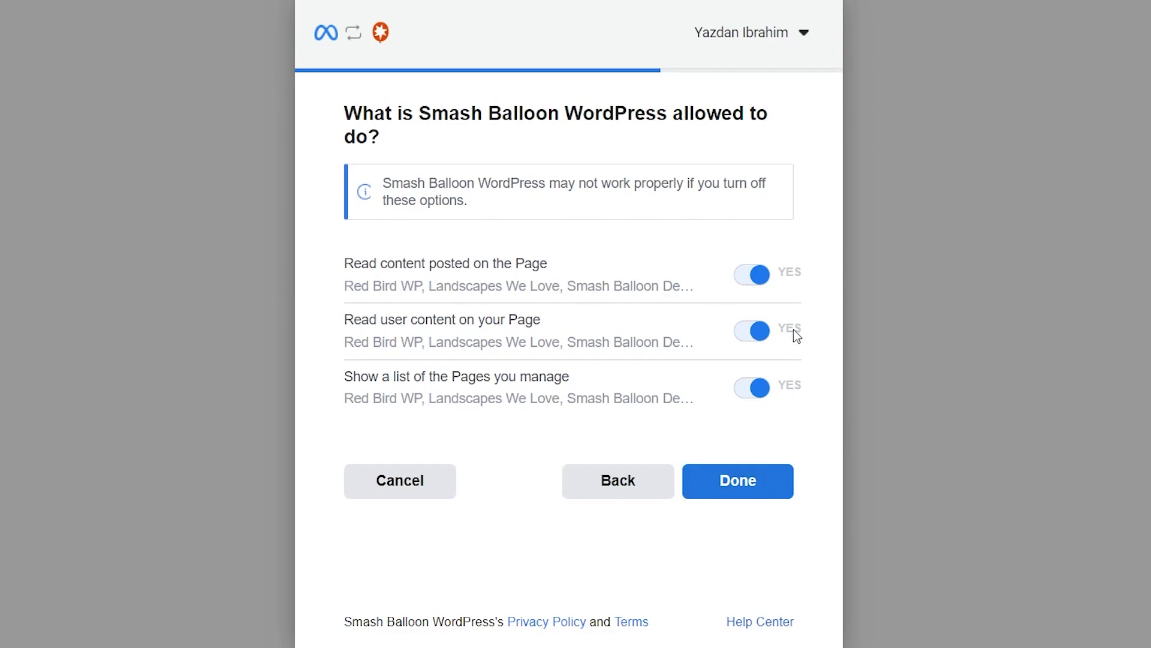
{"action": "left_click", "coordinate": [750, 483]}
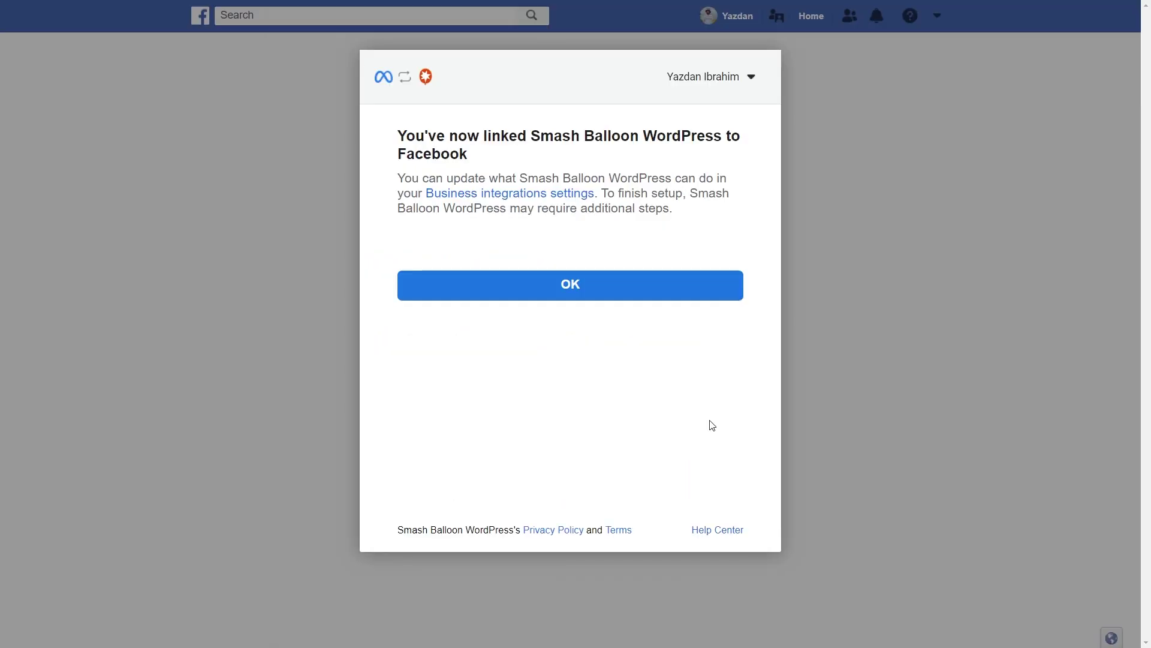
{"action": "left_click", "coordinate": [596, 293]}
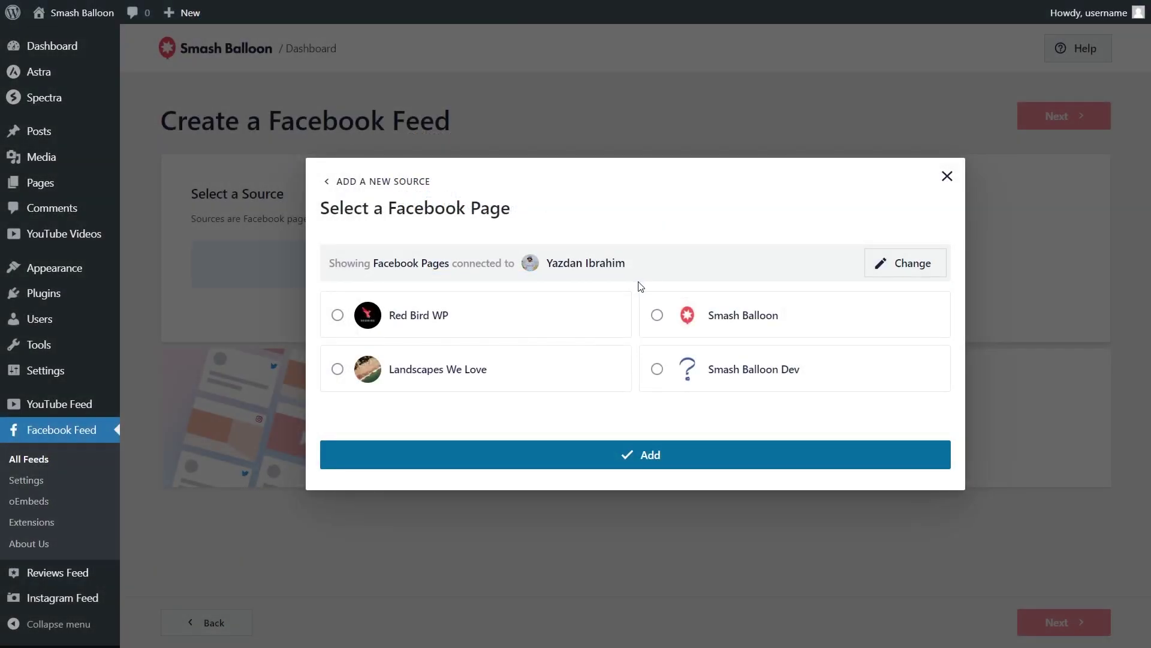
Add the Smash Balloon page as the feed's source and continue to templates
{"action": "left_click", "coordinate": [805, 324]}
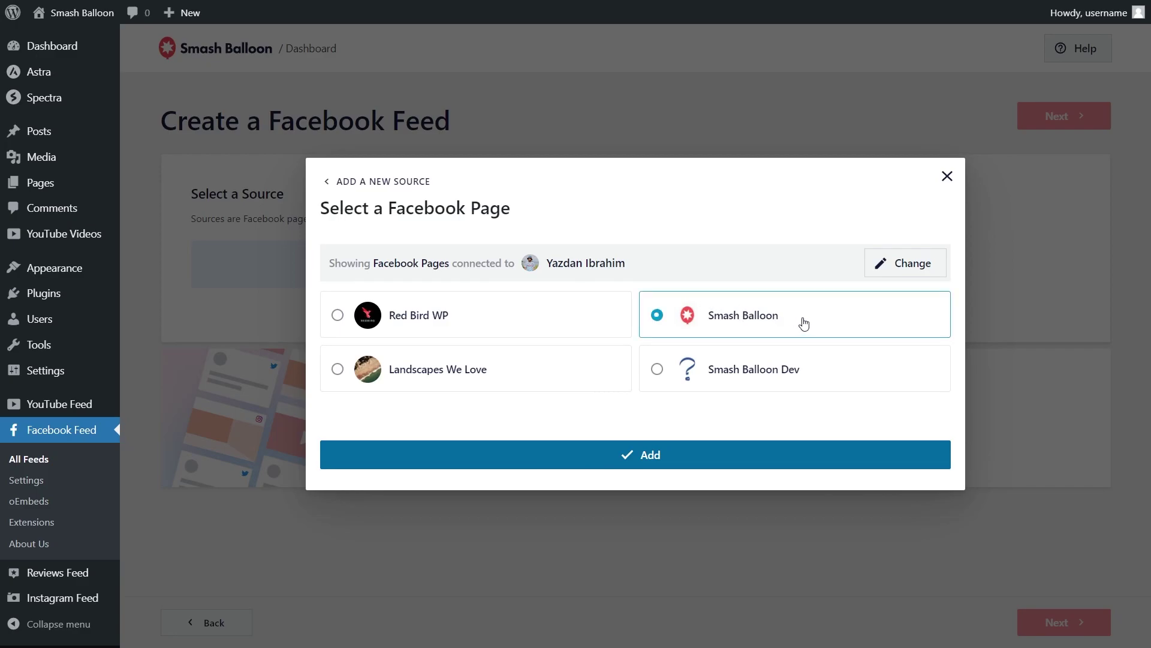
{"action": "left_click", "coordinate": [640, 461]}
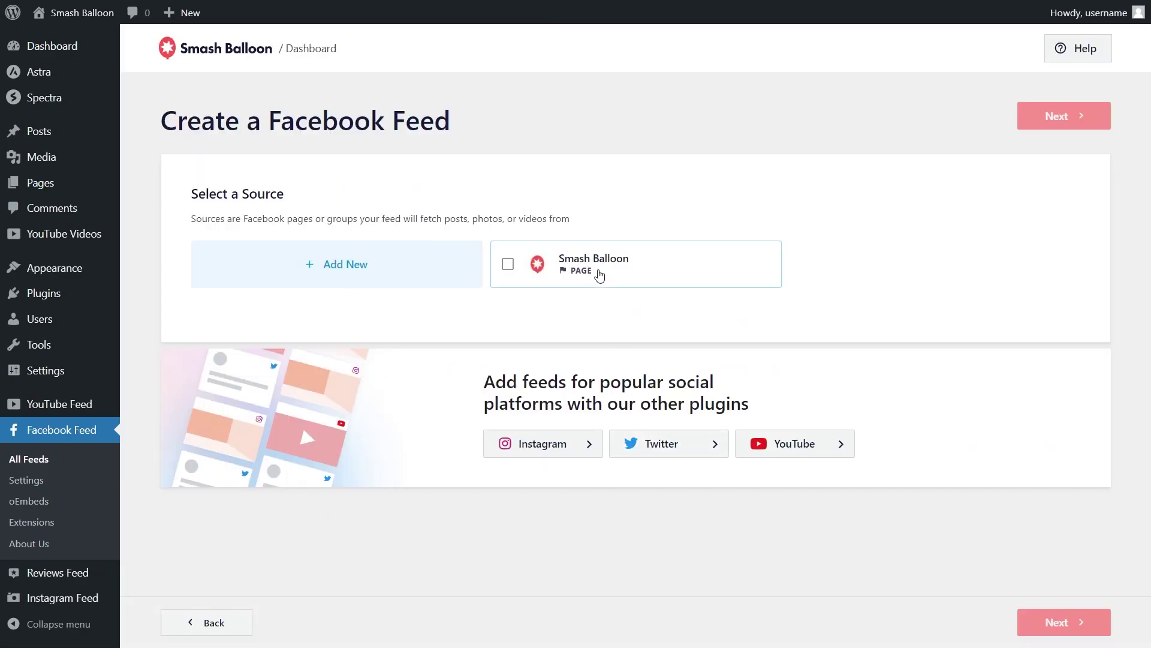
{"action": "left_click", "coordinate": [599, 274]}
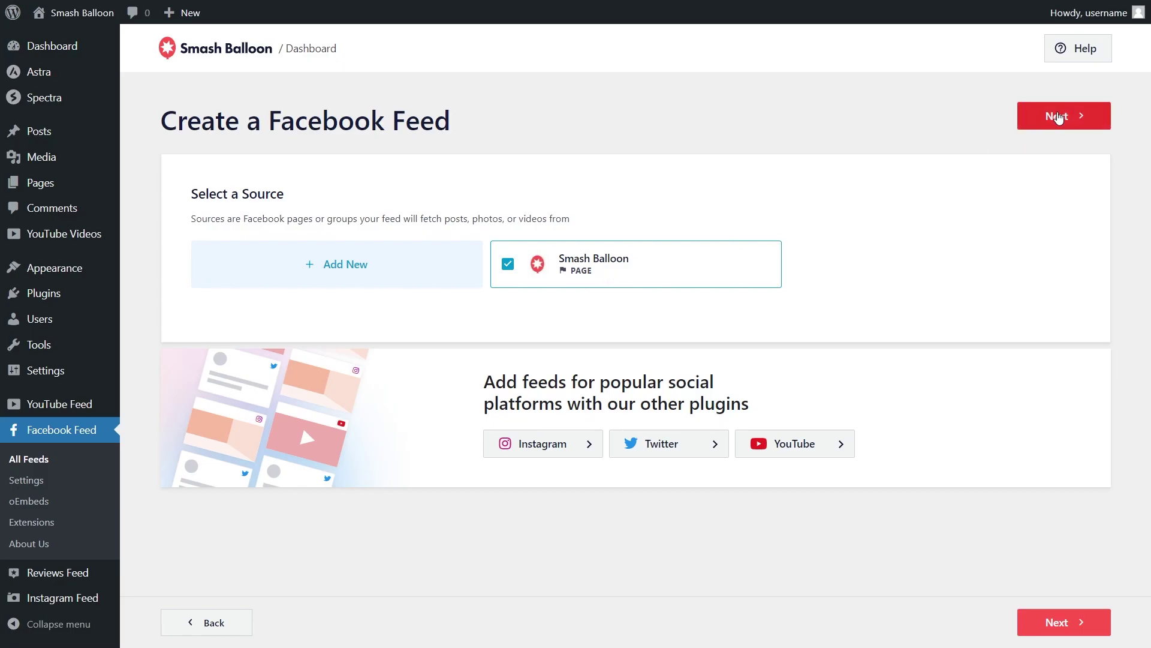
{"action": "left_click", "coordinate": [1056, 114]}
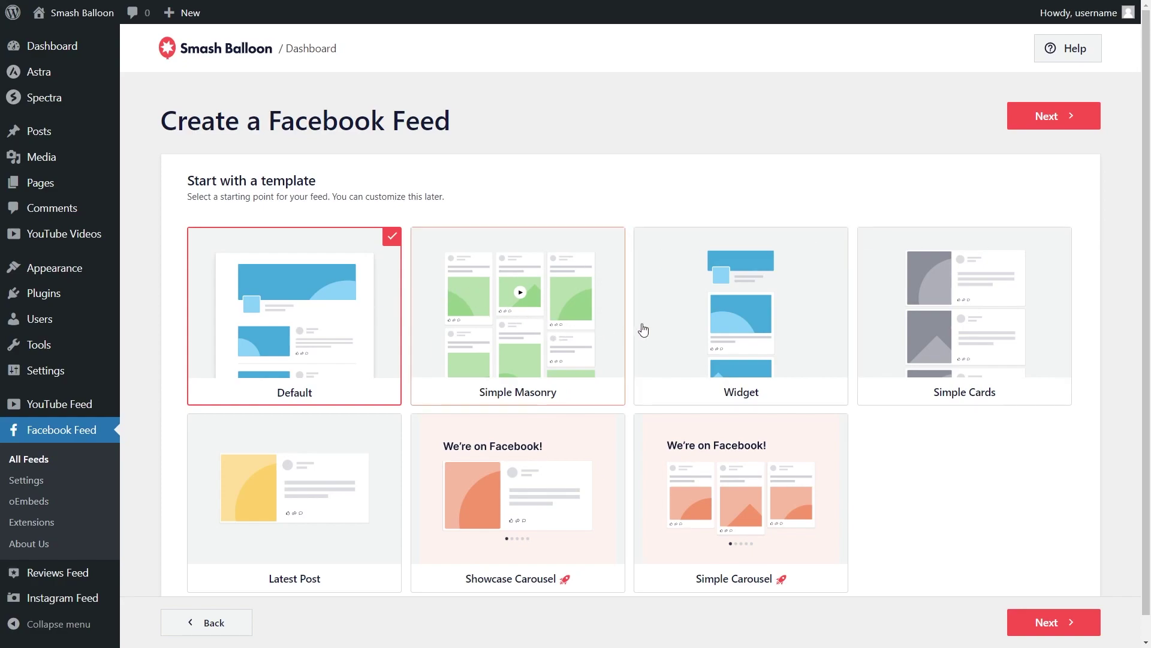
Pick the Simple Masonry template to open the feed customizer
{"action": "scroll", "coordinate": [928, 431], "scroll_direction": "down", "scroll_amount": 1}
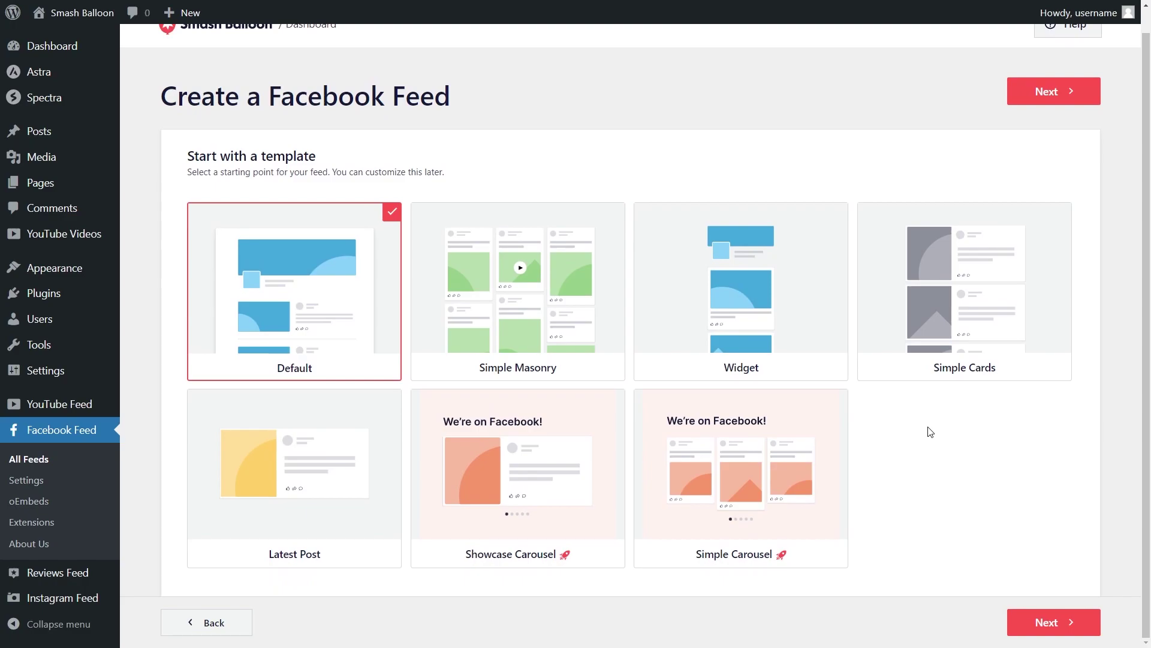
{"action": "left_click", "coordinate": [552, 333]}
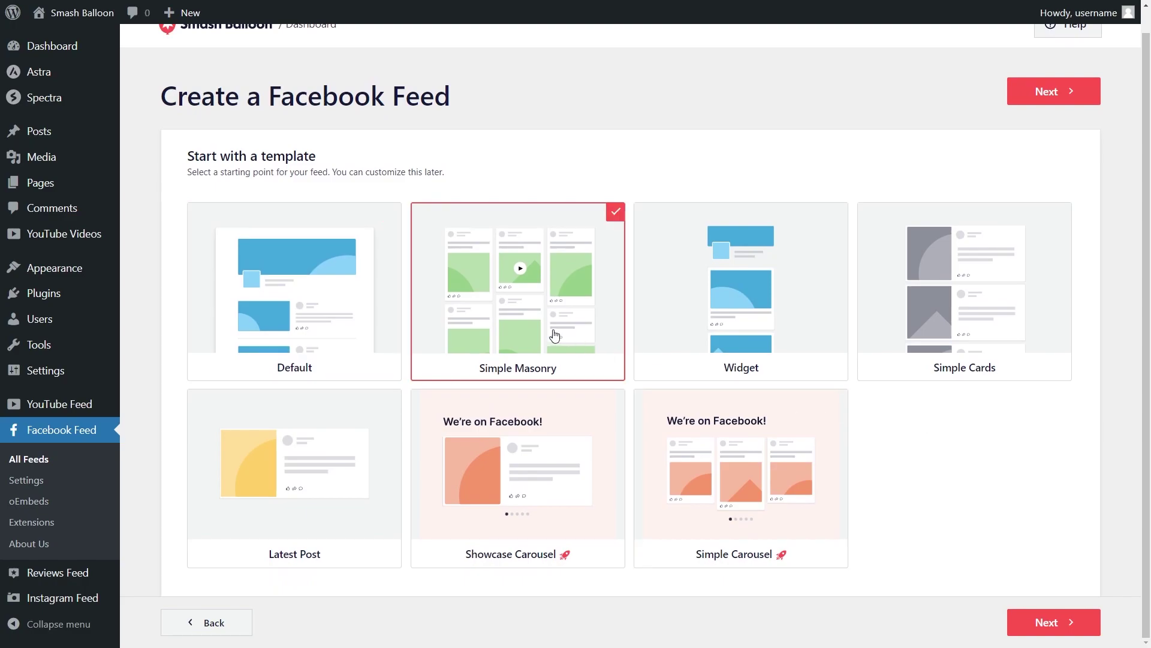
{"action": "left_click", "coordinate": [1055, 91]}
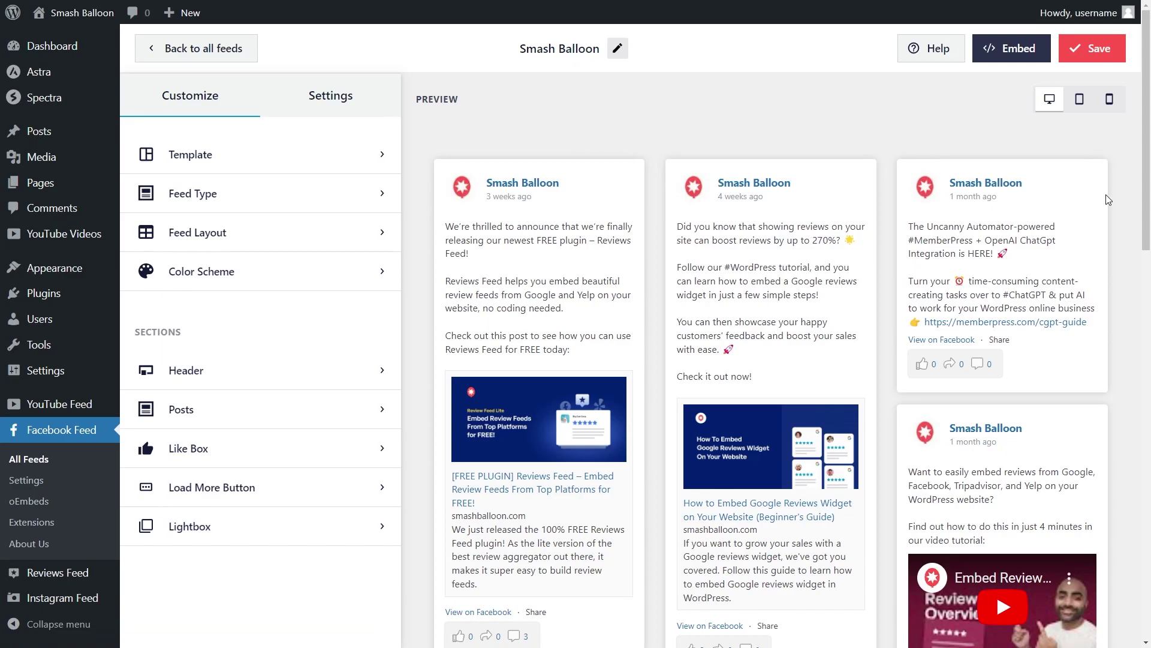
Preview the List and Carousel layouts, stepping through carousel slides, then return to Masonry
{"action": "scroll", "coordinate": [1105, 230], "scroll_direction": "down", "scroll_amount": 2}
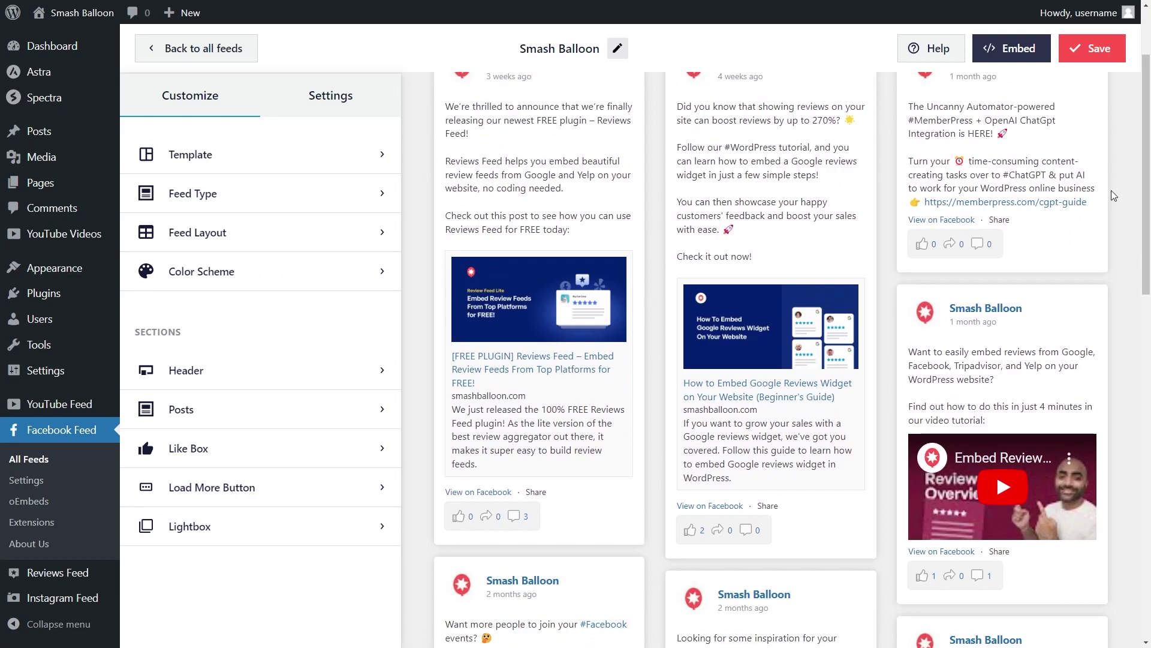
{"action": "scroll", "coordinate": [1115, 262], "scroll_direction": "down", "scroll_amount": 1}
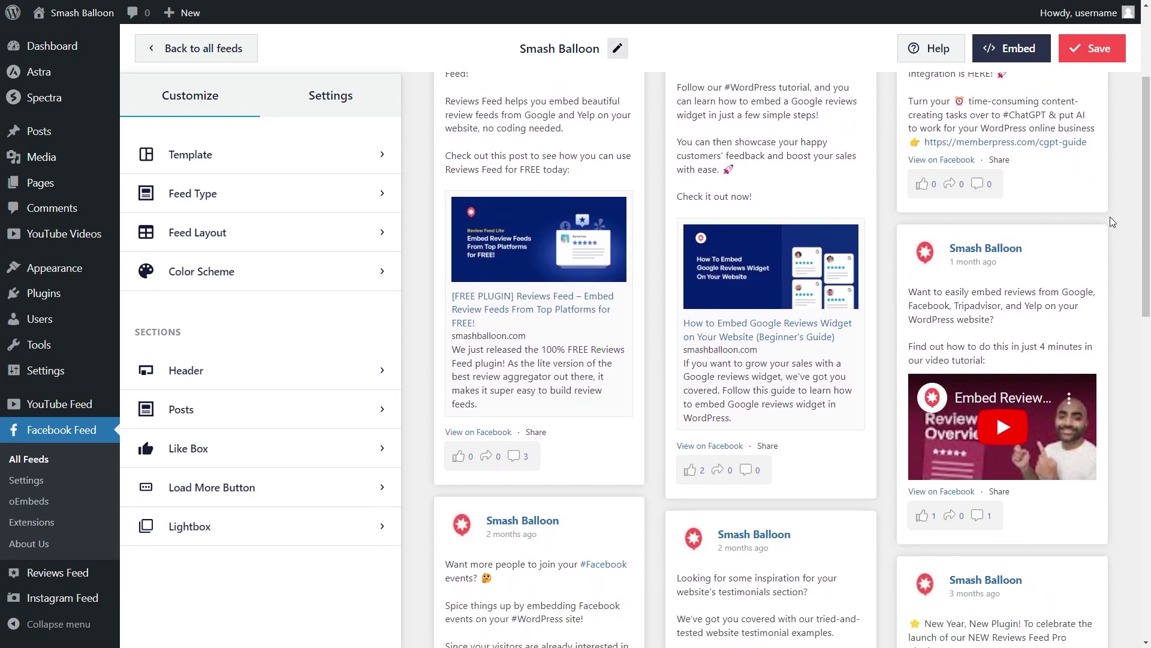
{"action": "scroll", "coordinate": [1113, 222], "scroll_direction": "up", "scroll_amount": 3}
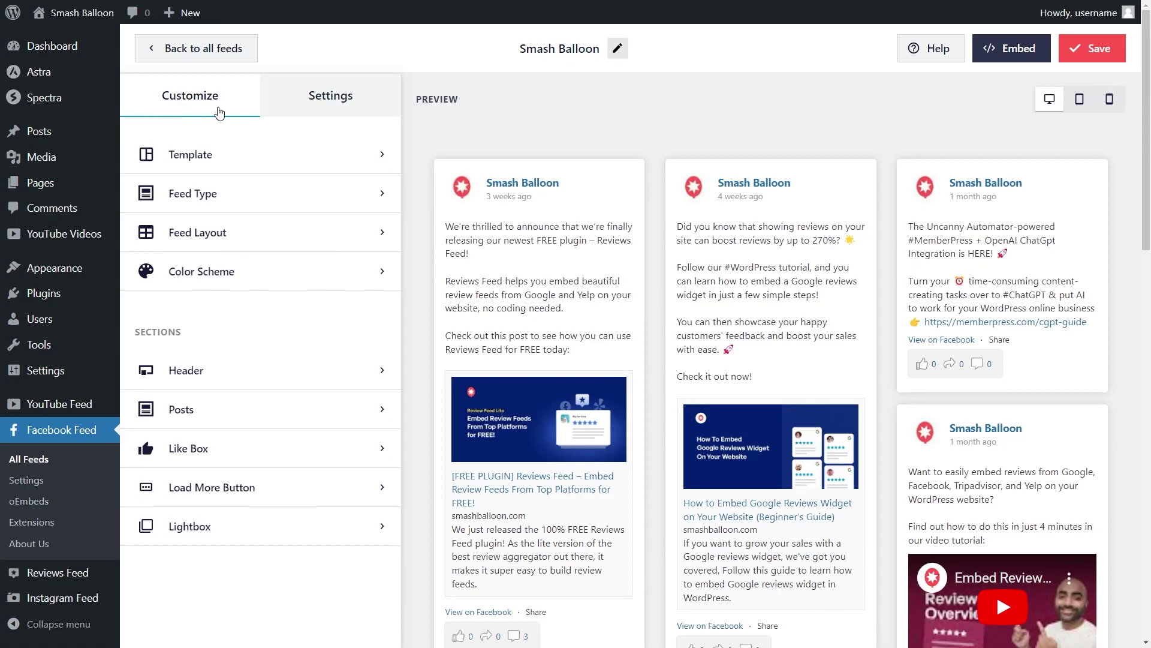
{"action": "left_click", "coordinate": [380, 232]}
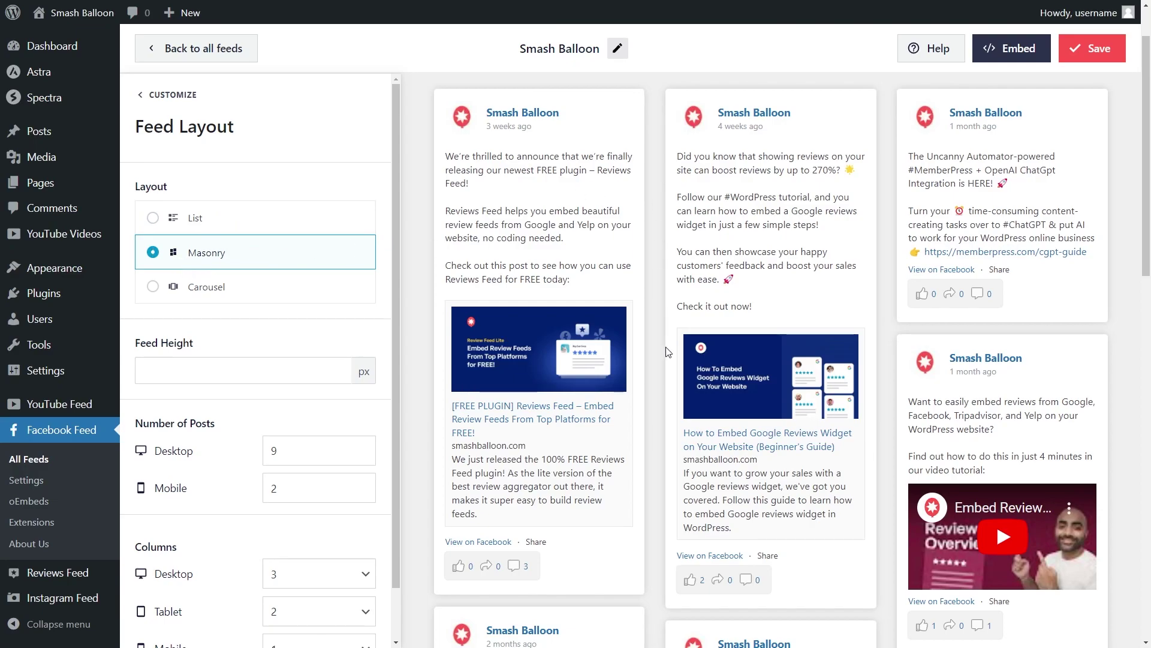
{"action": "scroll", "coordinate": [665, 407], "scroll_direction": "down", "scroll_amount": 5}
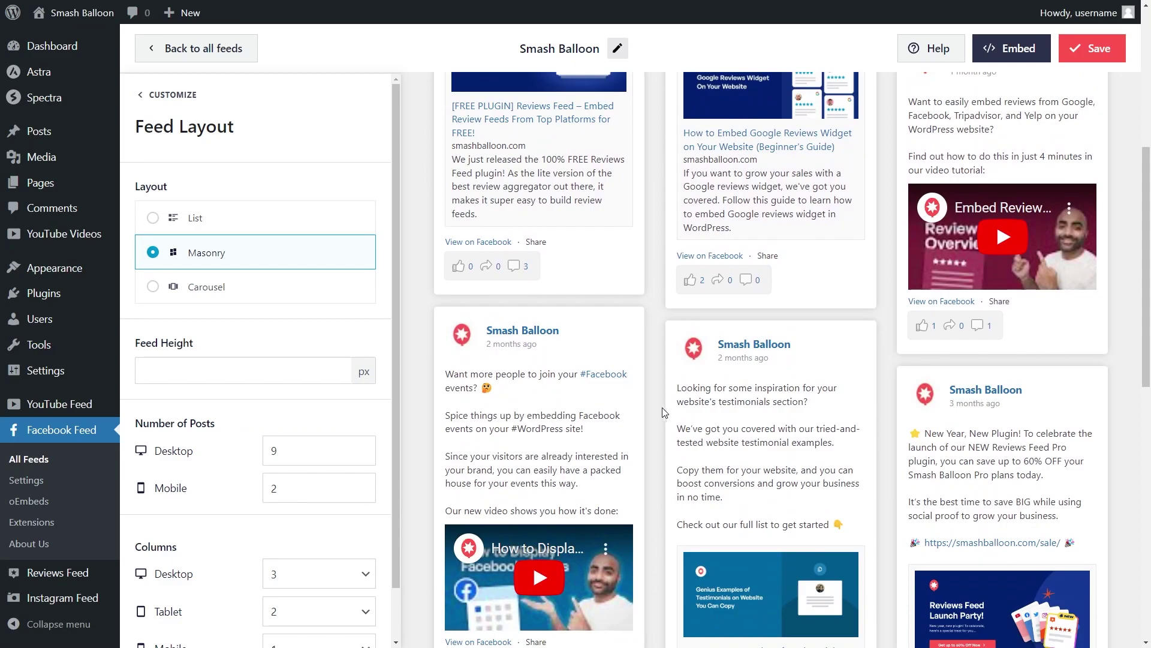
{"action": "left_click", "coordinate": [231, 217]}
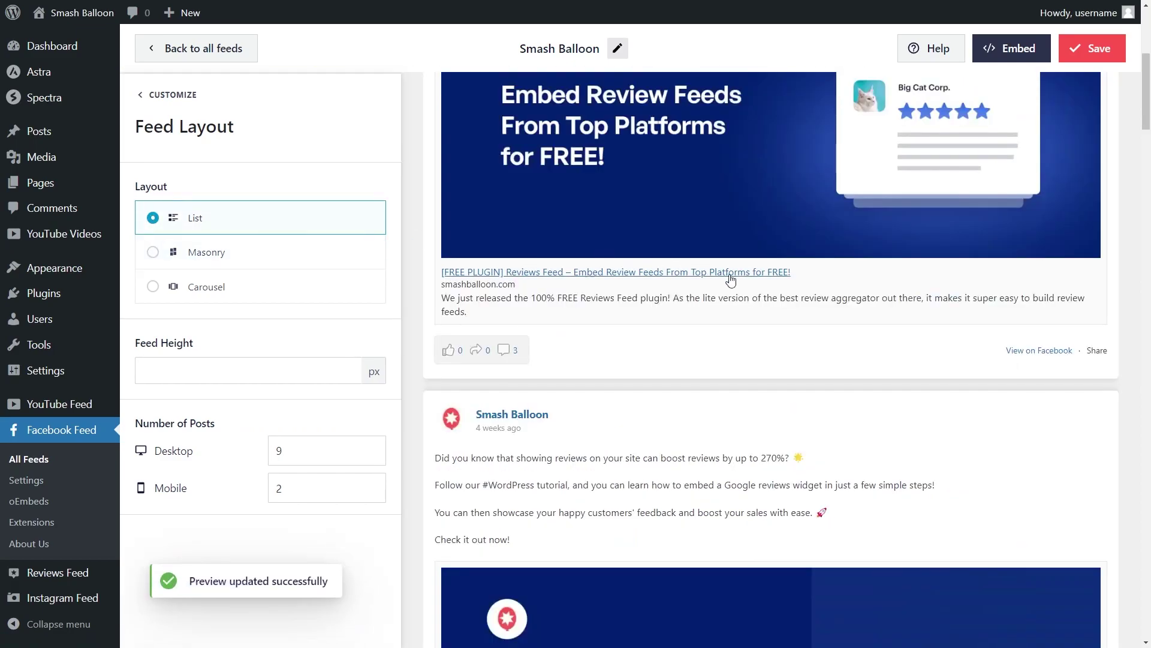
{"action": "scroll", "coordinate": [730, 279], "scroll_direction": "up", "scroll_amount": 6}
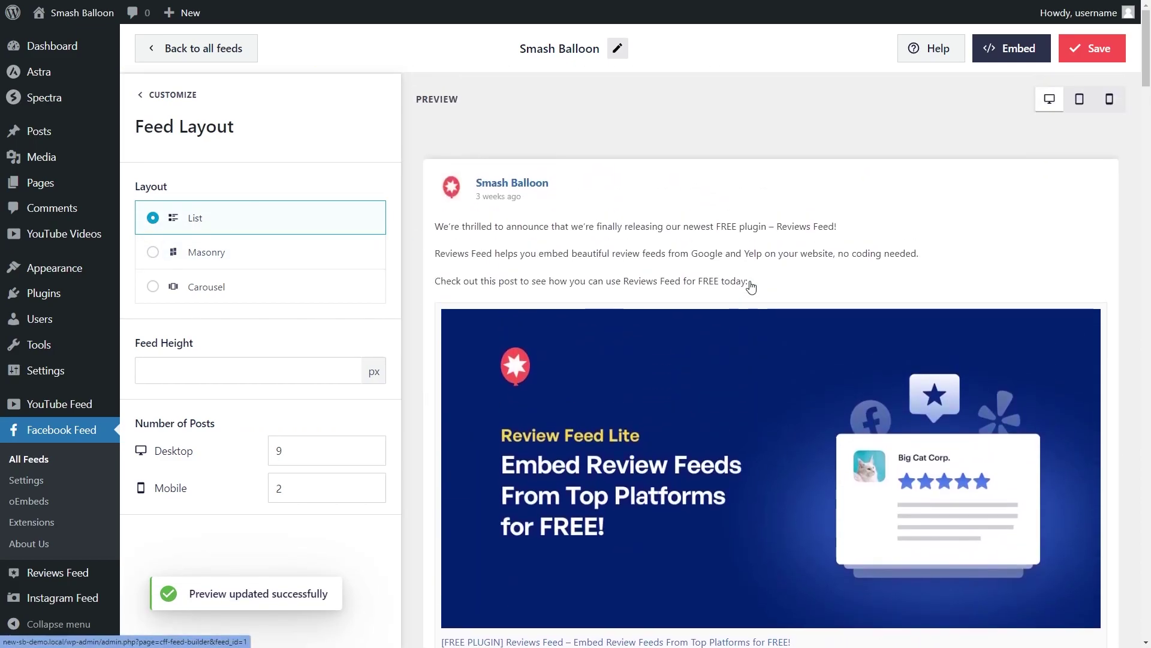
{"action": "left_click", "coordinate": [272, 288]}
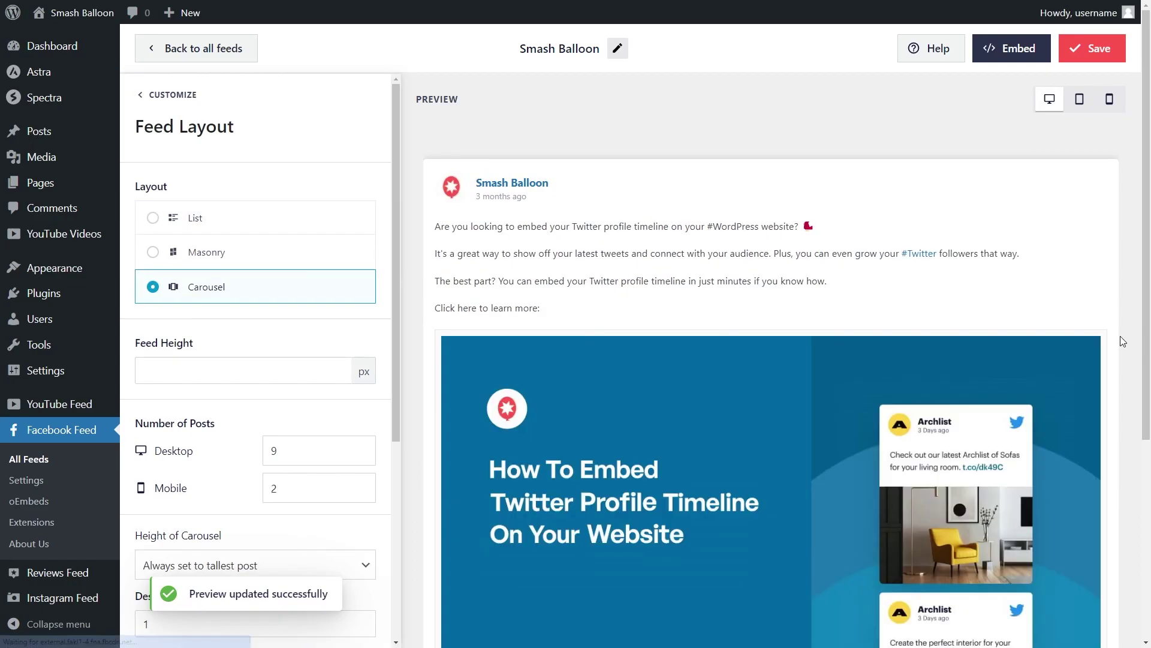
{"action": "scroll", "coordinate": [1121, 336], "scroll_direction": "down", "scroll_amount": 5}
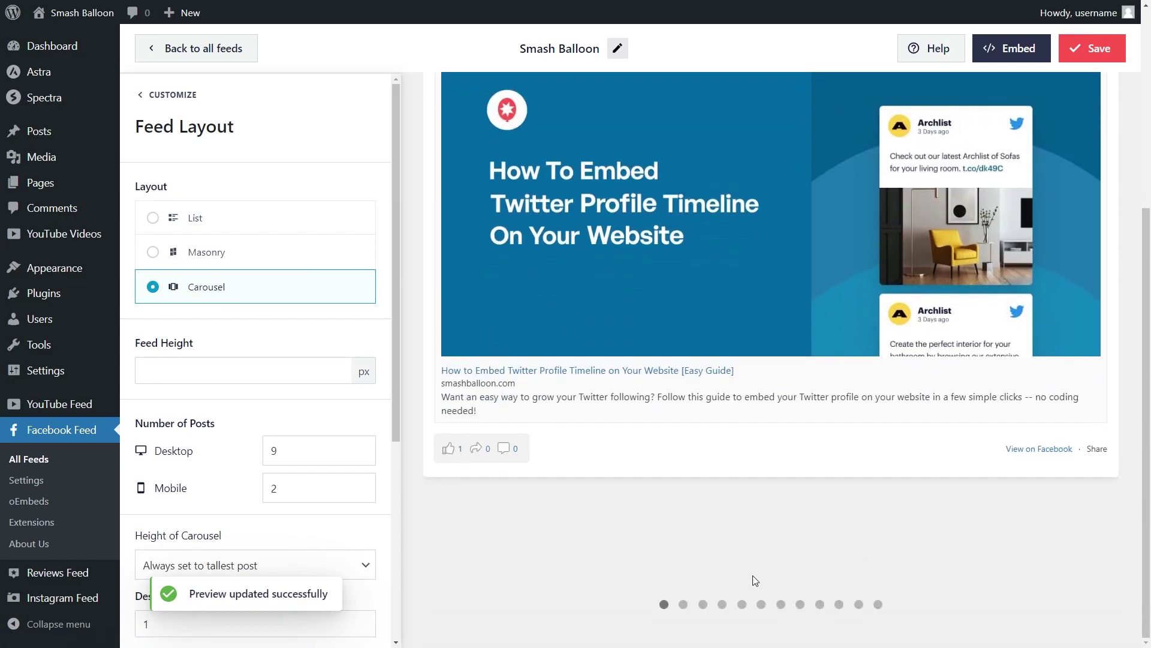
{"action": "left_click", "coordinate": [683, 604]}
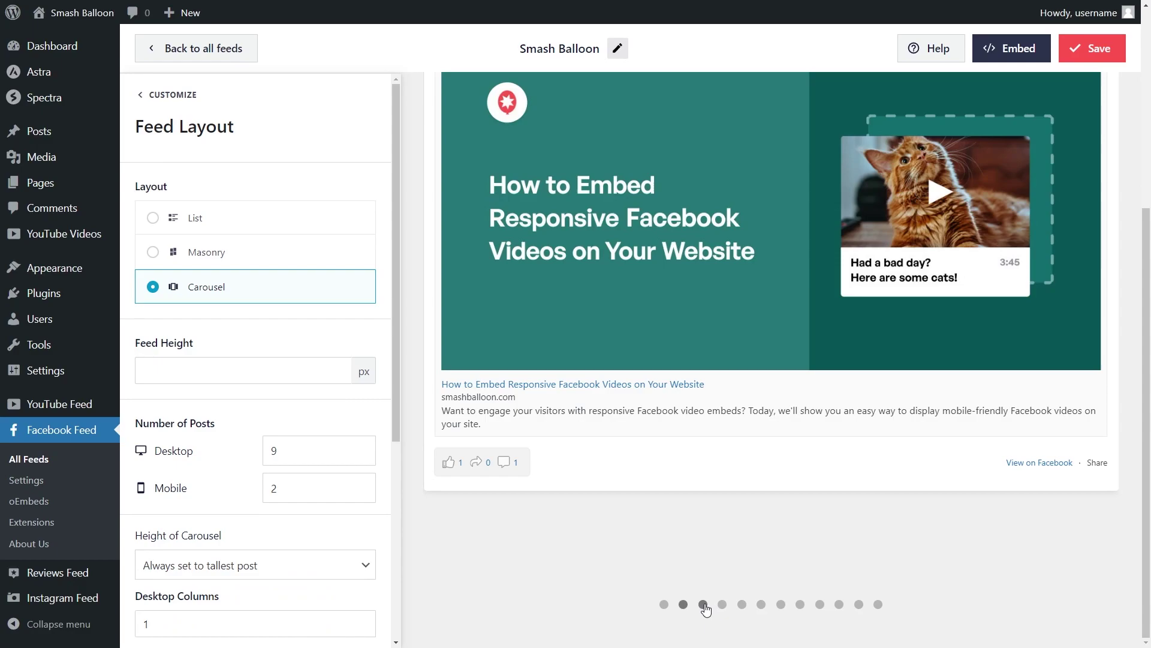
{"action": "left_click", "coordinate": [704, 604]}
{"action": "left_click", "coordinate": [722, 604]}
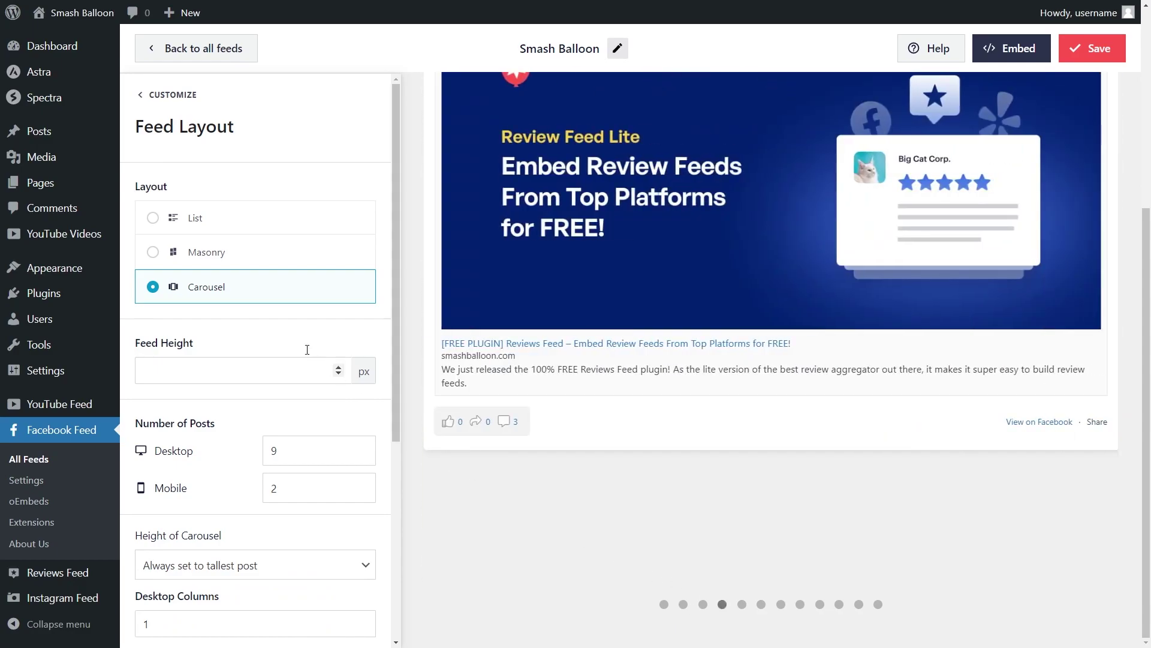
{"action": "left_click", "coordinate": [239, 257]}
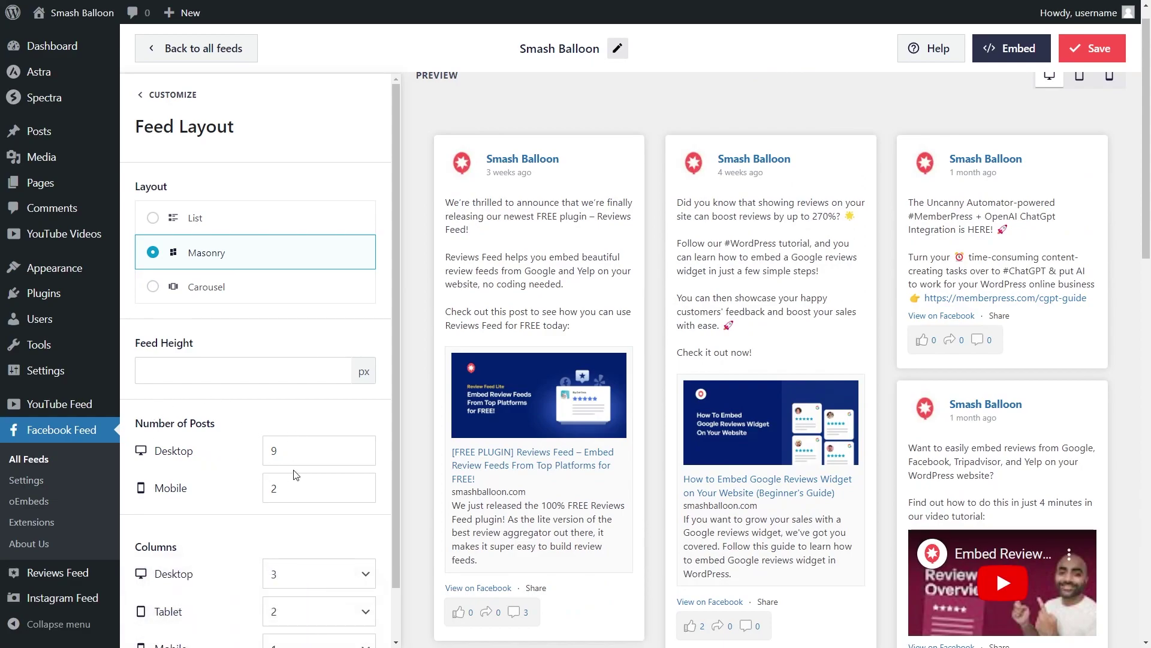
Set the desktop Number of Posts to 12 and save the feed
{"action": "double_click", "coordinate": [274, 450]}
{"action": "type", "text": "12"}
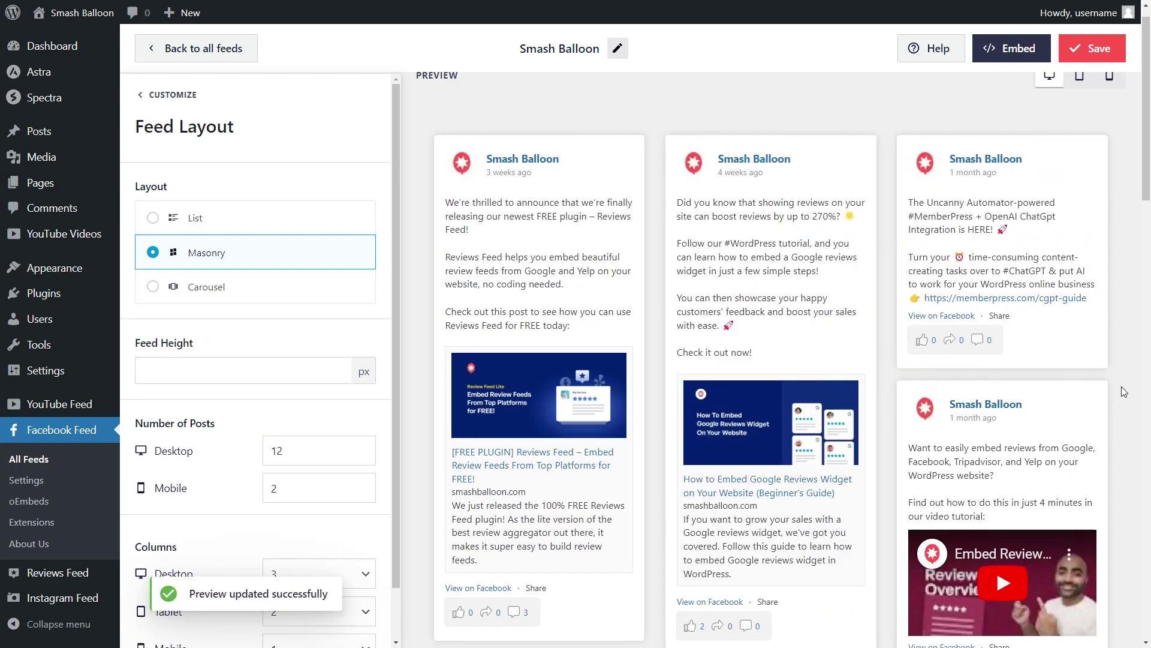
{"action": "scroll", "coordinate": [1120, 393], "scroll_direction": "down", "scroll_amount": 7}
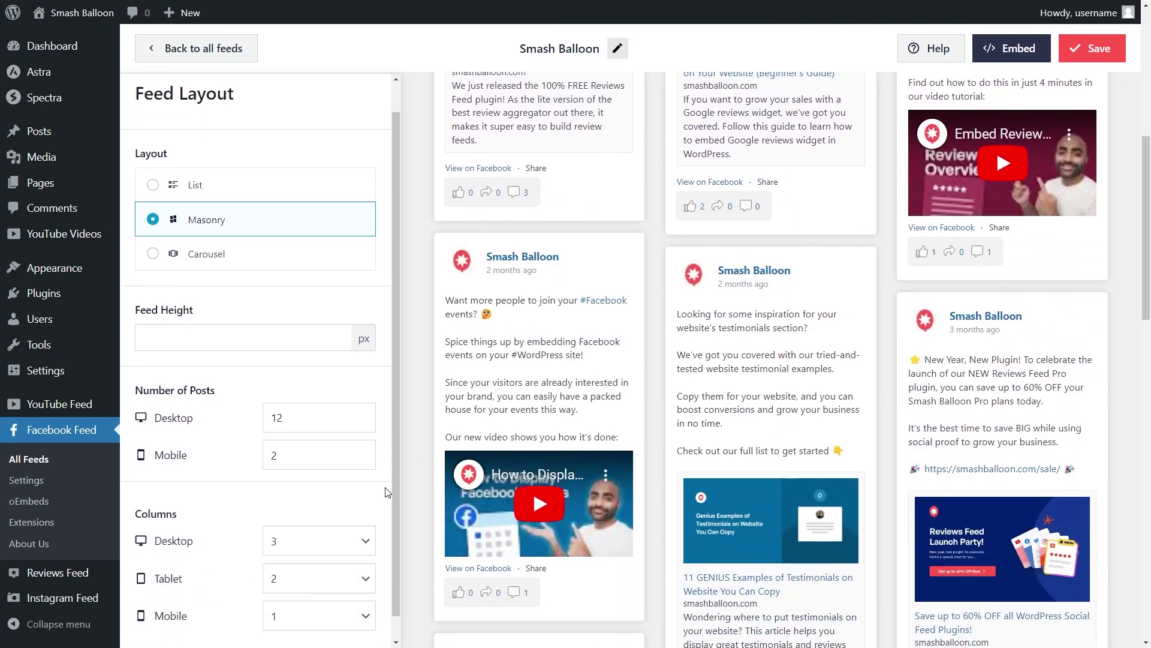
{"action": "scroll", "coordinate": [239, 508], "scroll_direction": "down", "scroll_amount": 1}
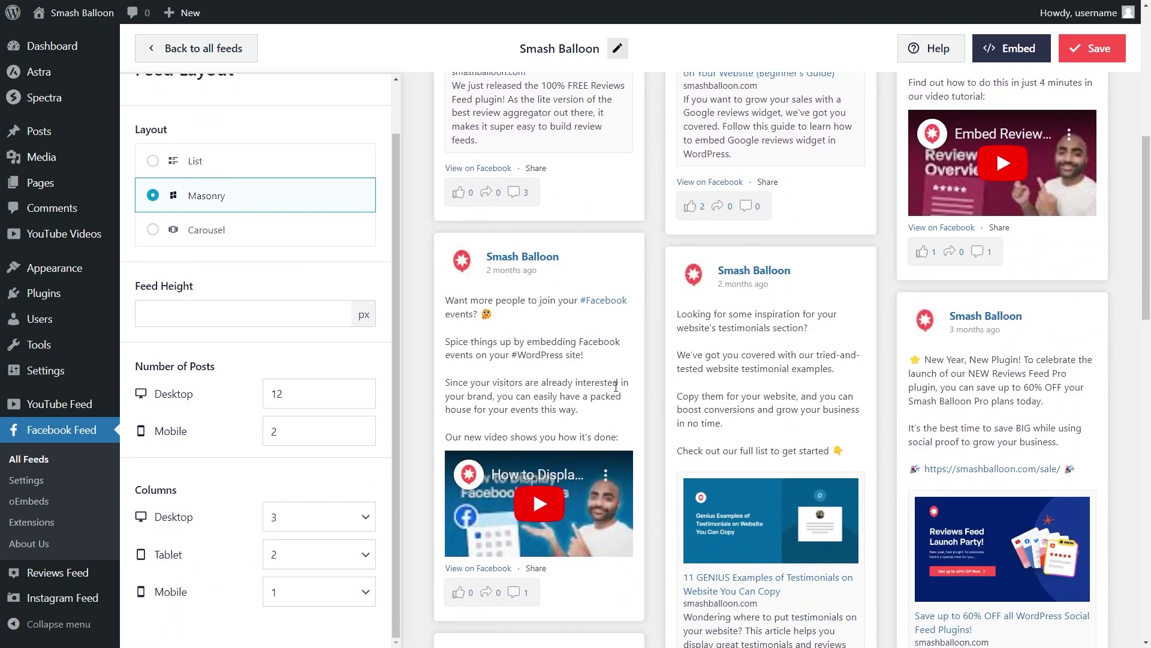
{"action": "left_click", "coordinate": [1088, 49]}
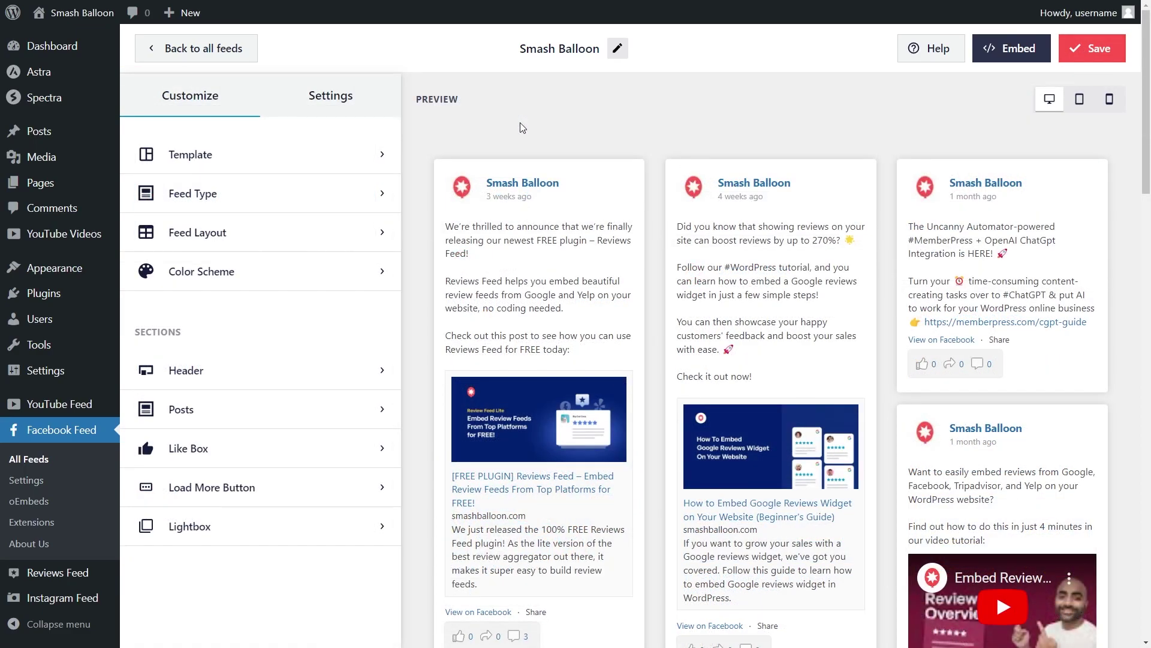
{"action": "left_click", "coordinate": [239, 271]}
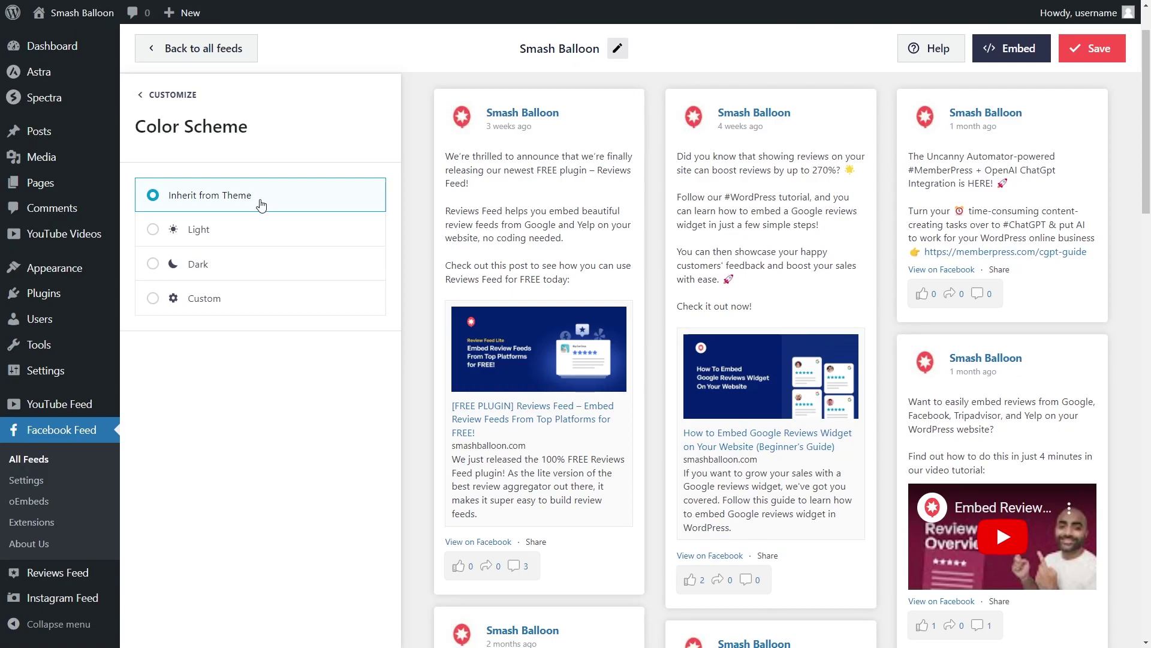
{"action": "left_click", "coordinate": [256, 230]}
{"action": "left_click", "coordinate": [250, 265]}
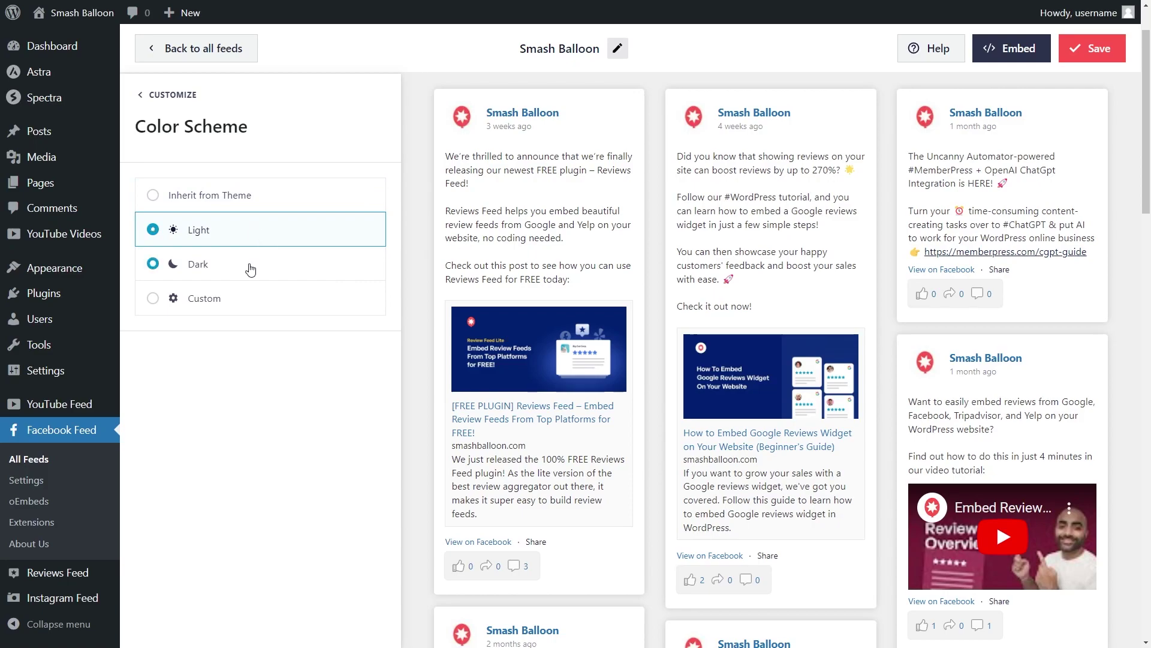
{"action": "left_click", "coordinate": [305, 299]}
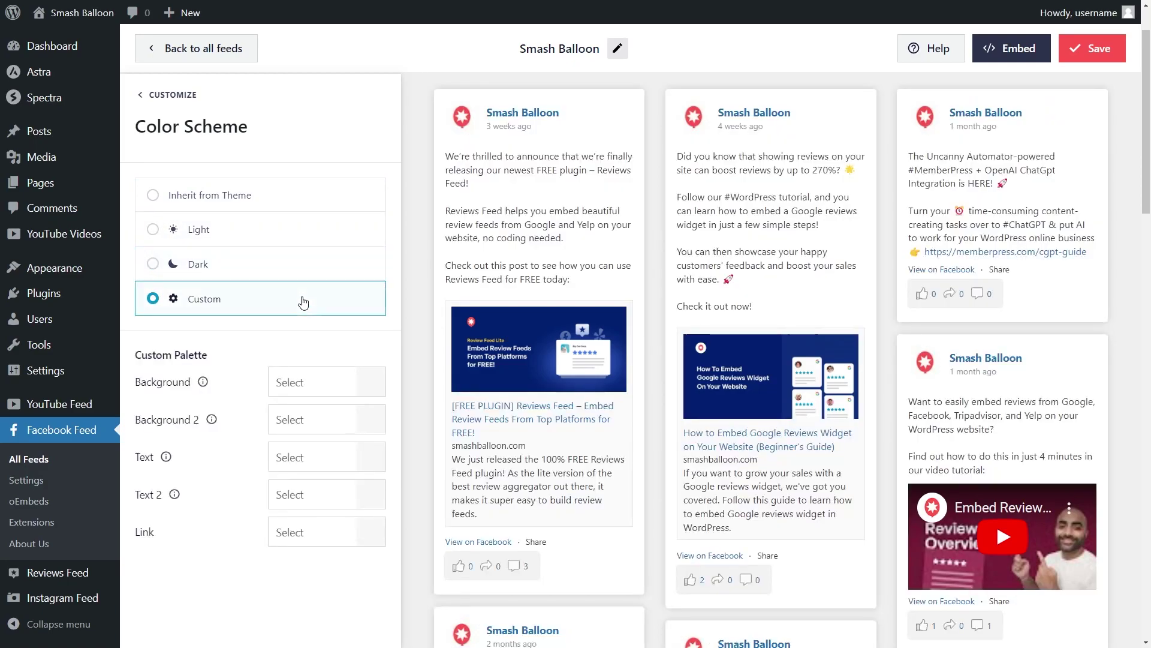
{"action": "left_click", "coordinate": [369, 387]}
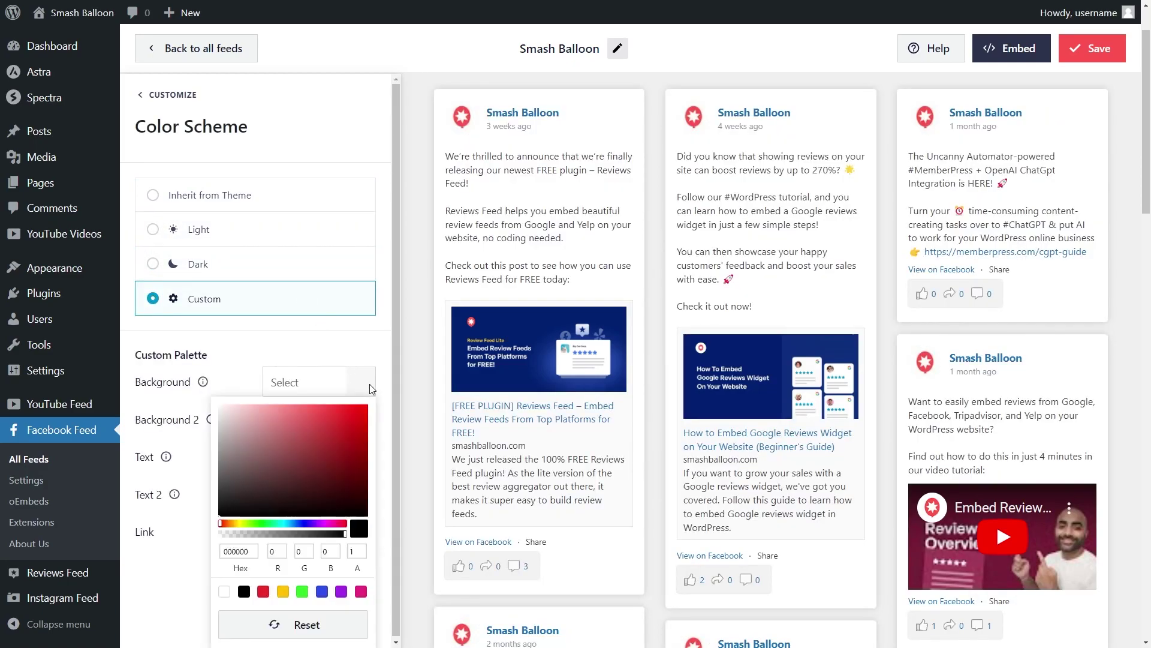
{"action": "left_click", "coordinate": [264, 593]}
{"action": "left_click", "coordinate": [302, 591]}
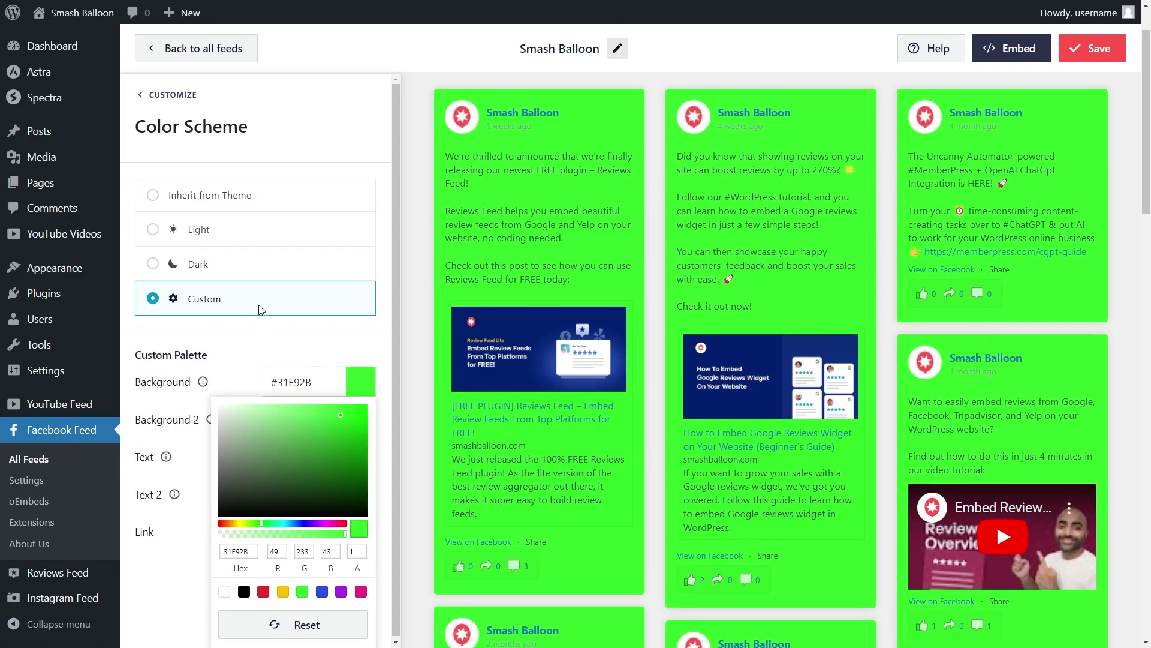
{"action": "left_click", "coordinate": [250, 211]}
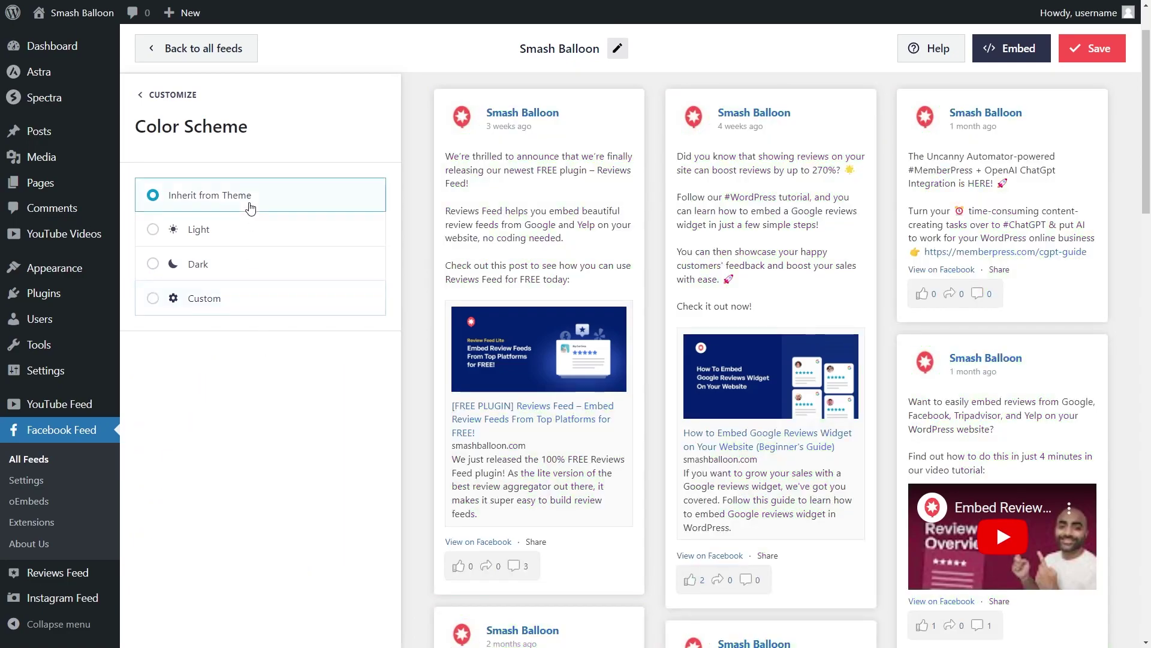
{"action": "left_click", "coordinate": [1093, 55]}
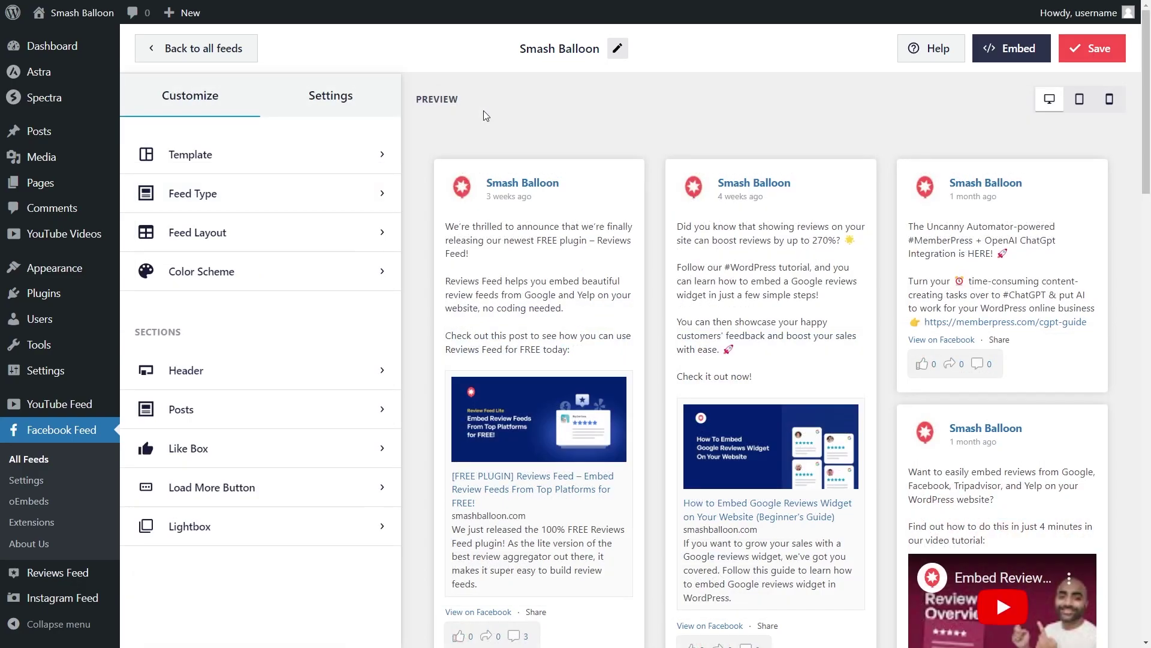
In Filters, keep Display posts by Page Owner and Show All posts, then save
{"action": "left_click", "coordinate": [331, 96]}
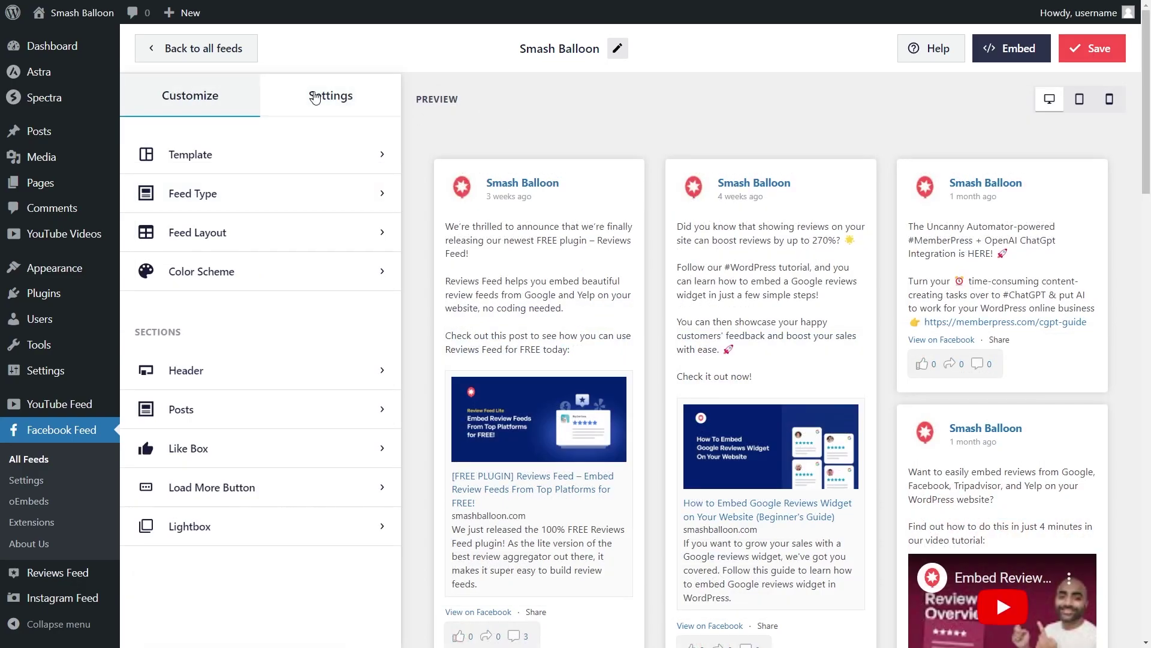
{"action": "left_click", "coordinate": [202, 198]}
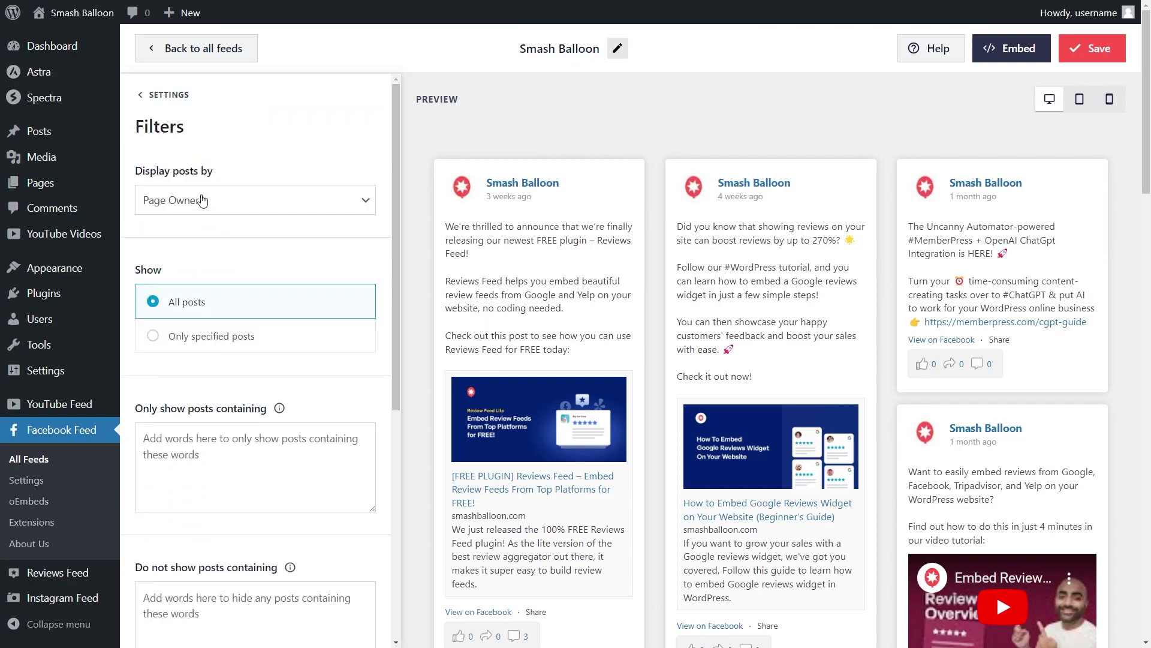
{"action": "left_click", "coordinate": [234, 206]}
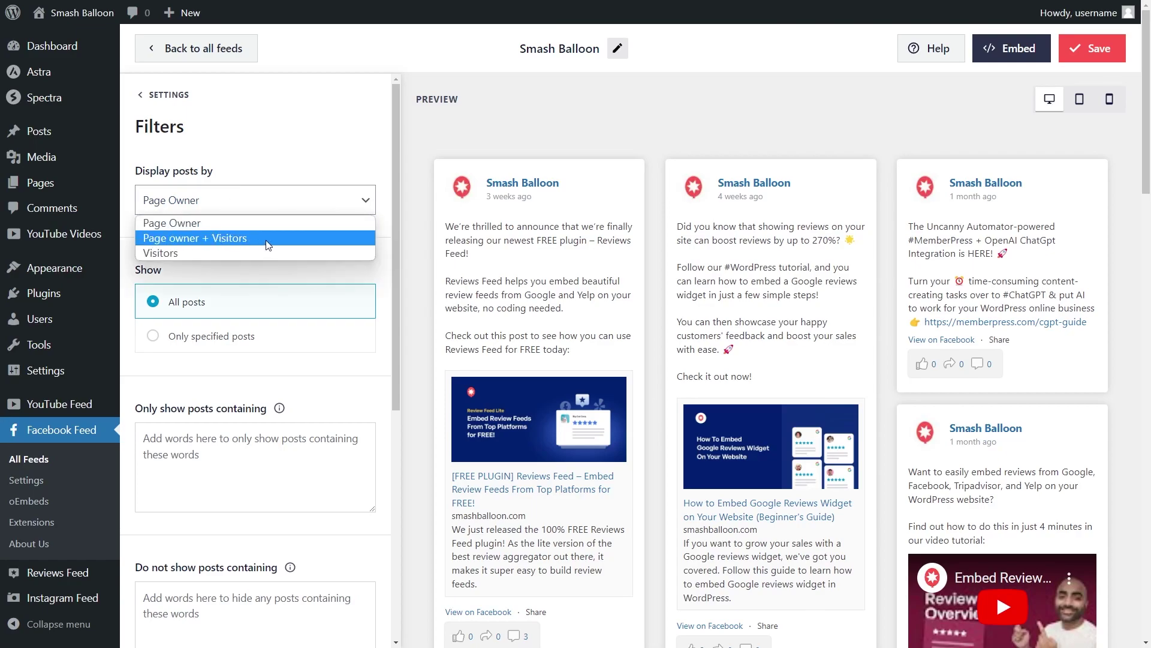
{"action": "left_click", "coordinate": [250, 272]}
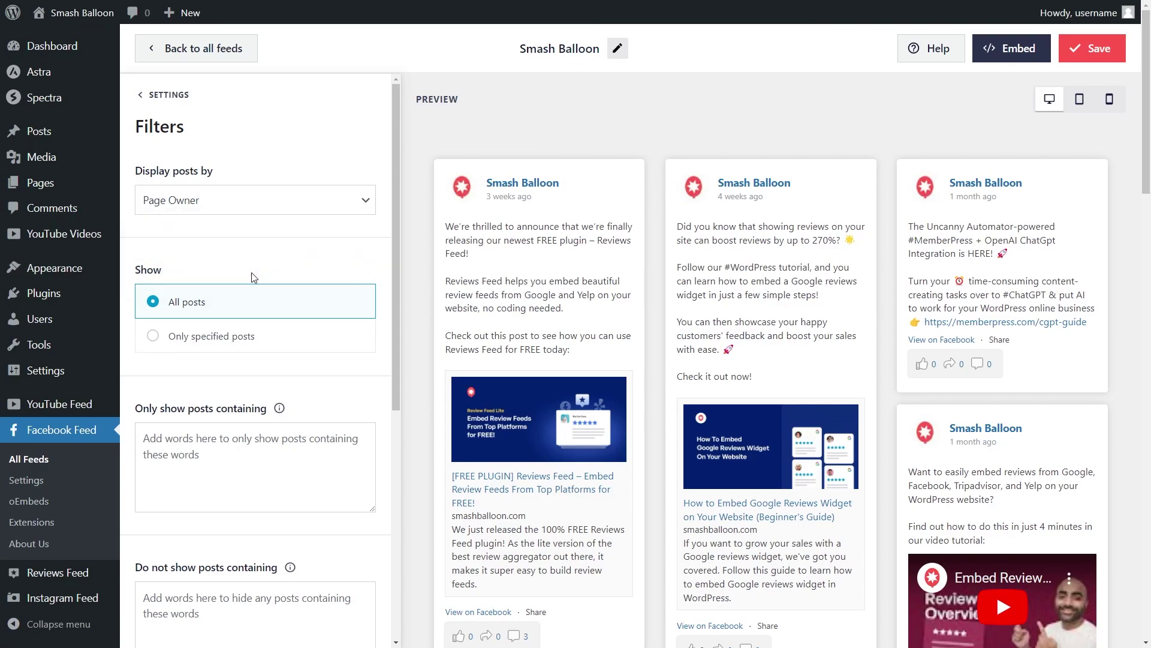
{"action": "scroll", "coordinate": [252, 275], "scroll_direction": "down", "scroll_amount": 2}
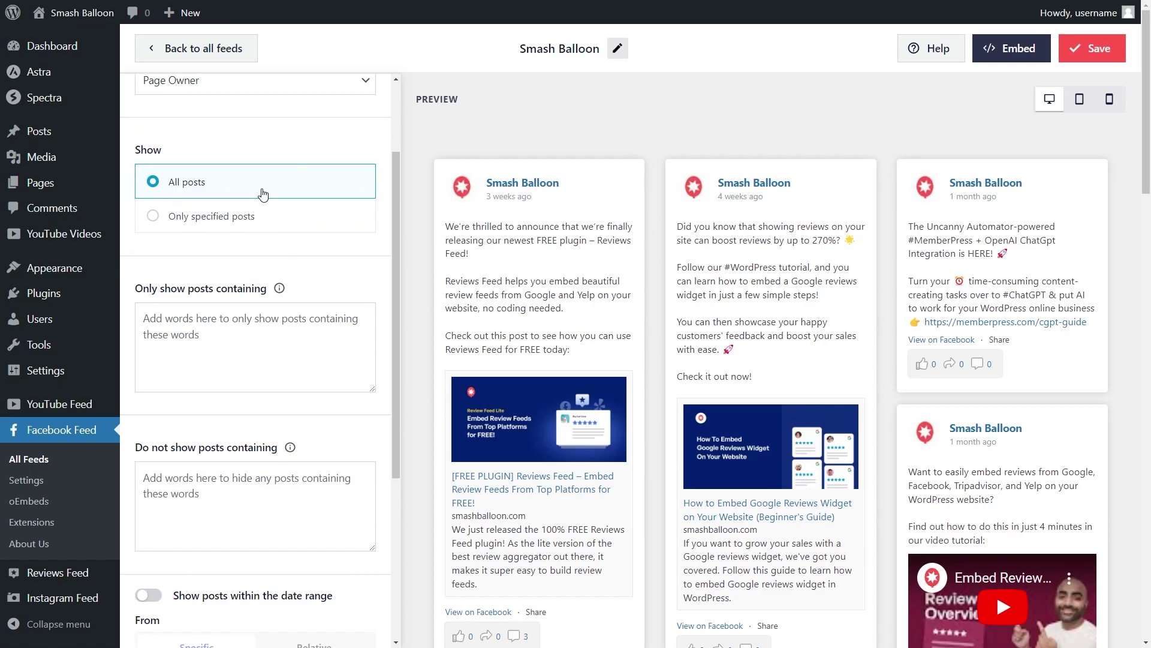
{"action": "left_click", "coordinate": [269, 221]}
{"action": "scroll", "coordinate": [282, 264], "scroll_direction": "down", "scroll_amount": 1}
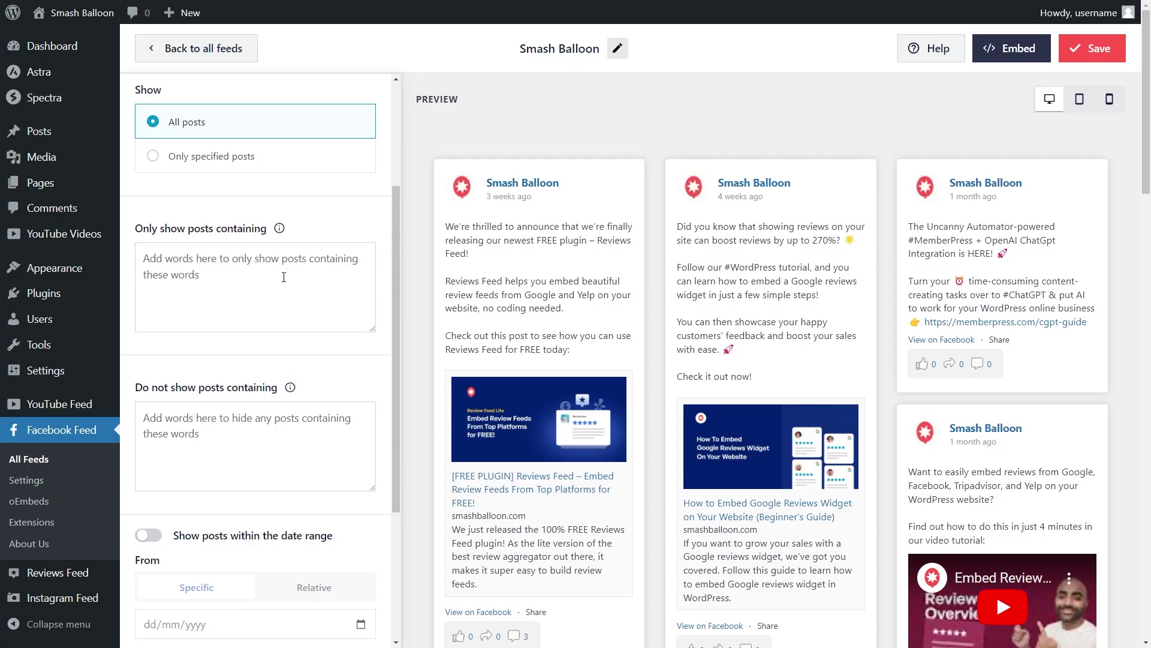
{"action": "scroll", "coordinate": [284, 277], "scroll_direction": "down", "scroll_amount": 4}
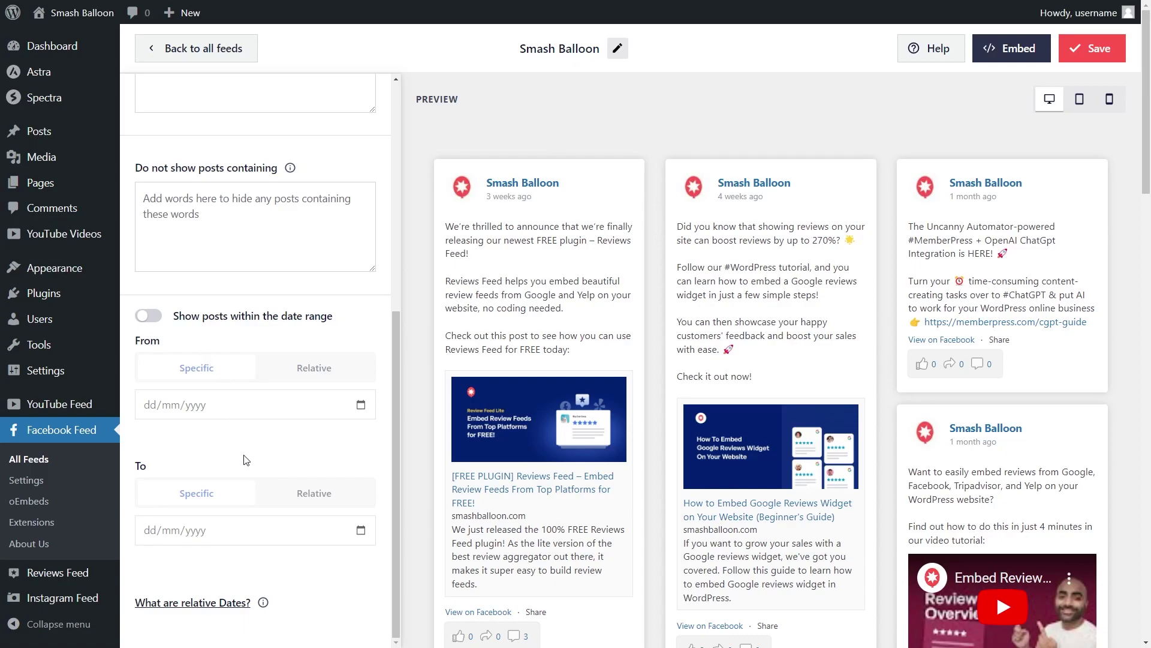
{"action": "left_click", "coordinate": [1087, 49]}
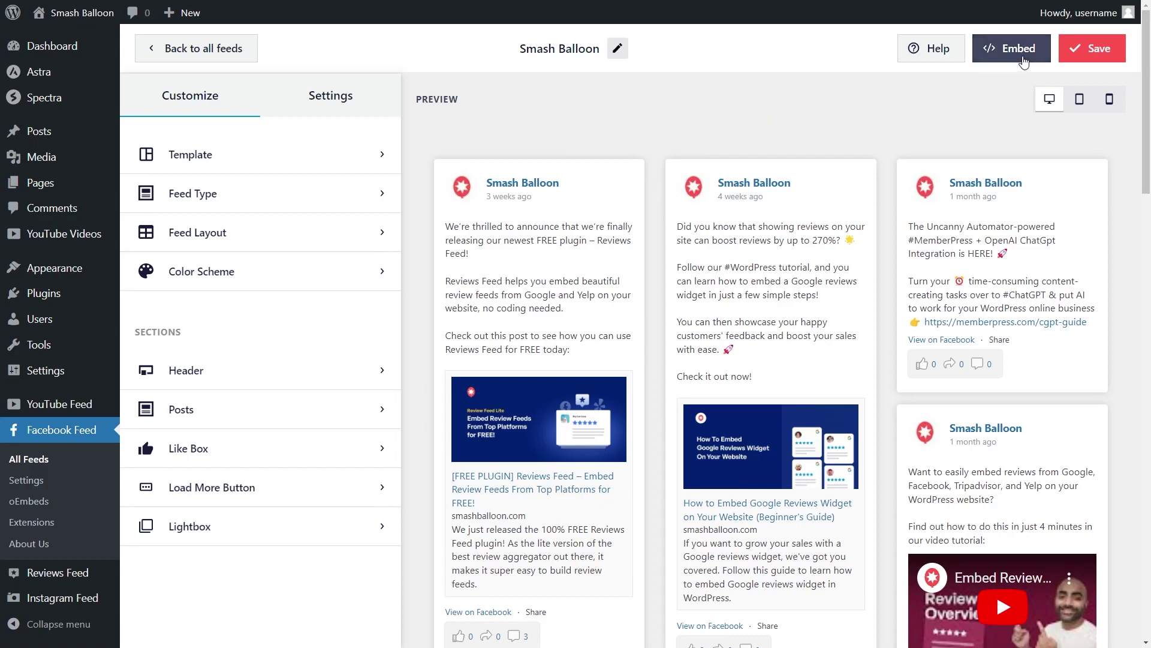
Copy the feed shortcode and add the feed to the 'Find us on Facebook' page
{"action": "left_click", "coordinate": [1022, 50]}
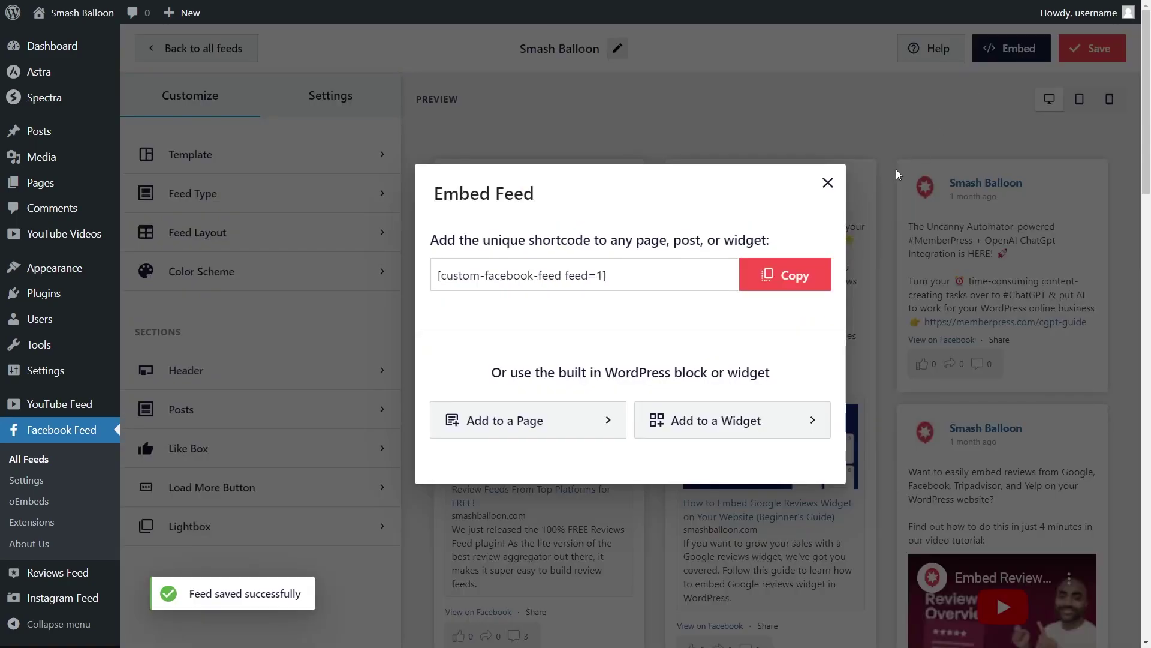
{"action": "left_click", "coordinate": [788, 277]}
{"action": "left_click", "coordinate": [560, 420]}
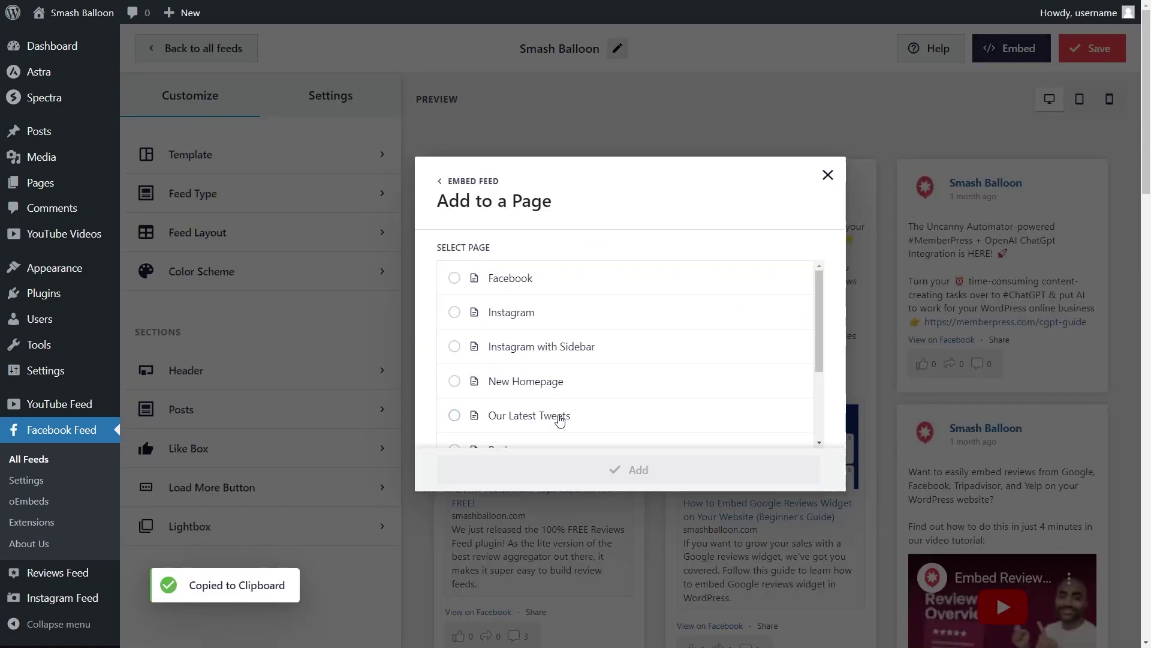
{"action": "left_click", "coordinate": [577, 283]}
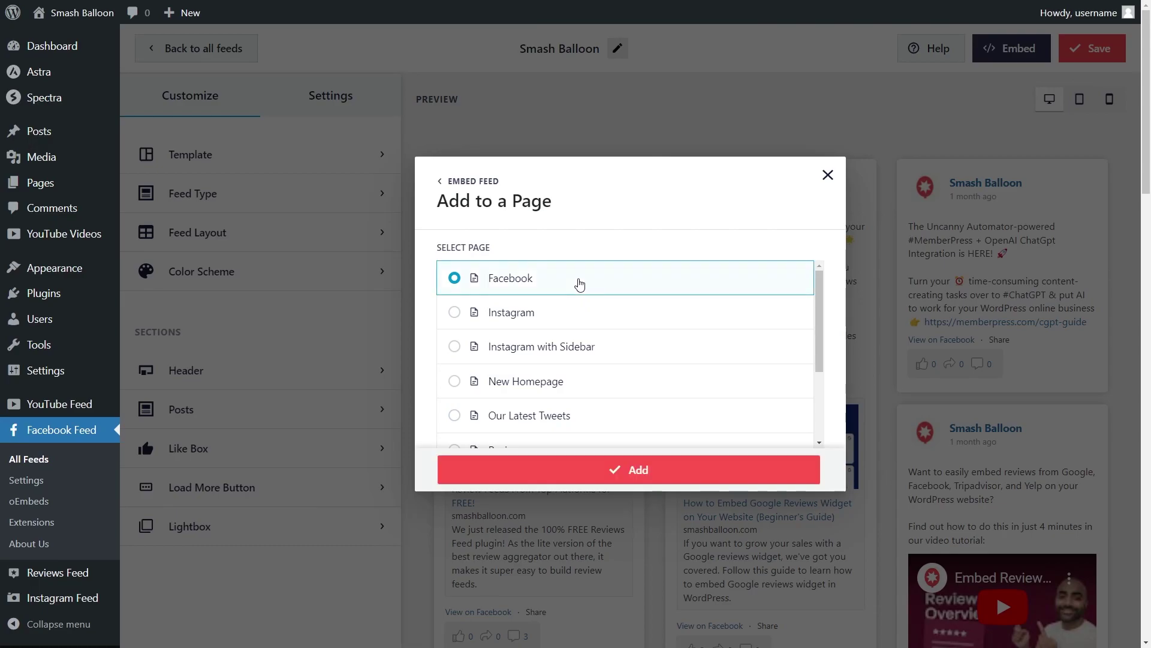
{"action": "left_click", "coordinate": [634, 468]}
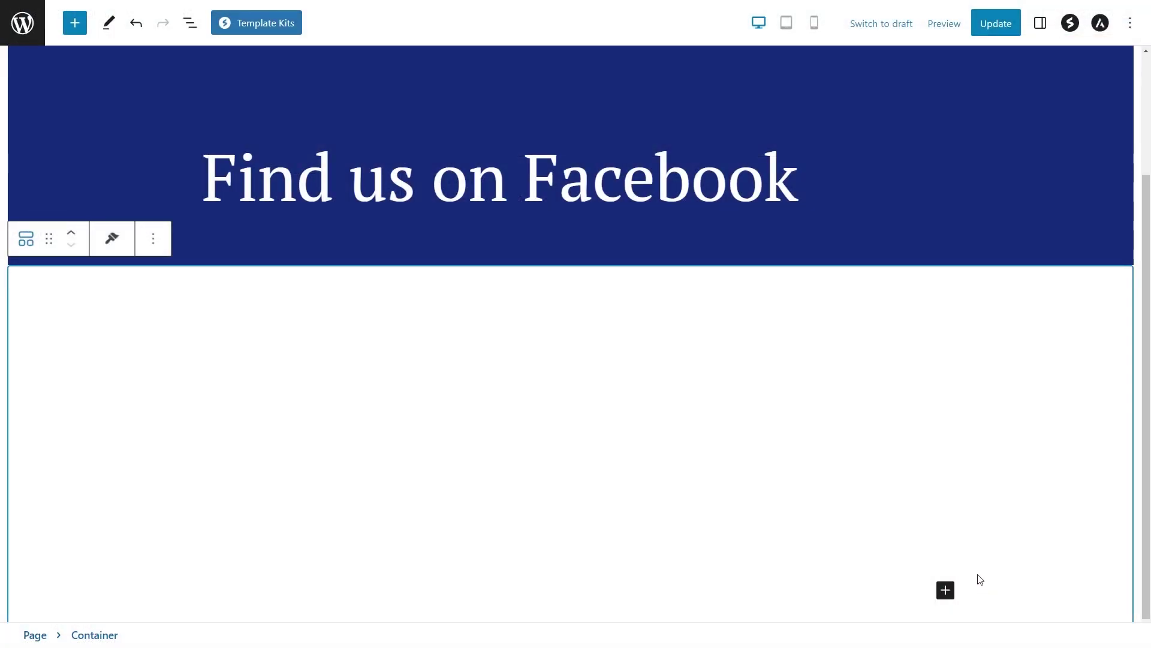
Paste the shortcode into a Shortcode block, add a Custom Facebook Feed block, and update the page
{"action": "left_click", "coordinate": [945, 590]}
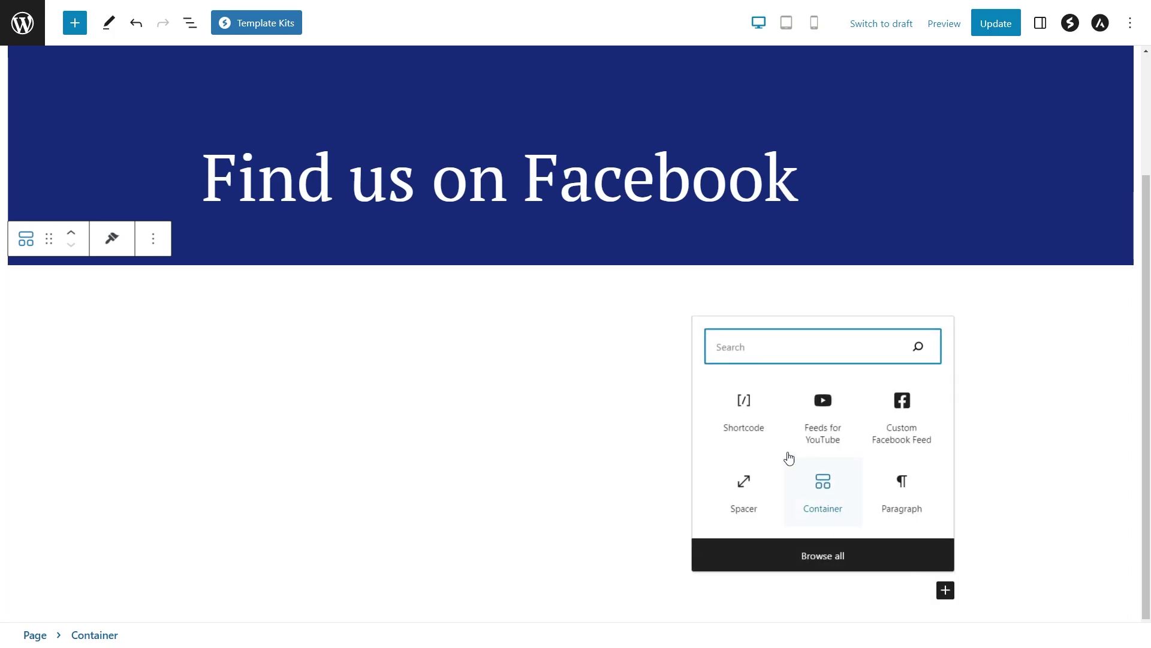
{"action": "left_click", "coordinate": [756, 427]}
{"action": "key", "text": "ctrl+v"}
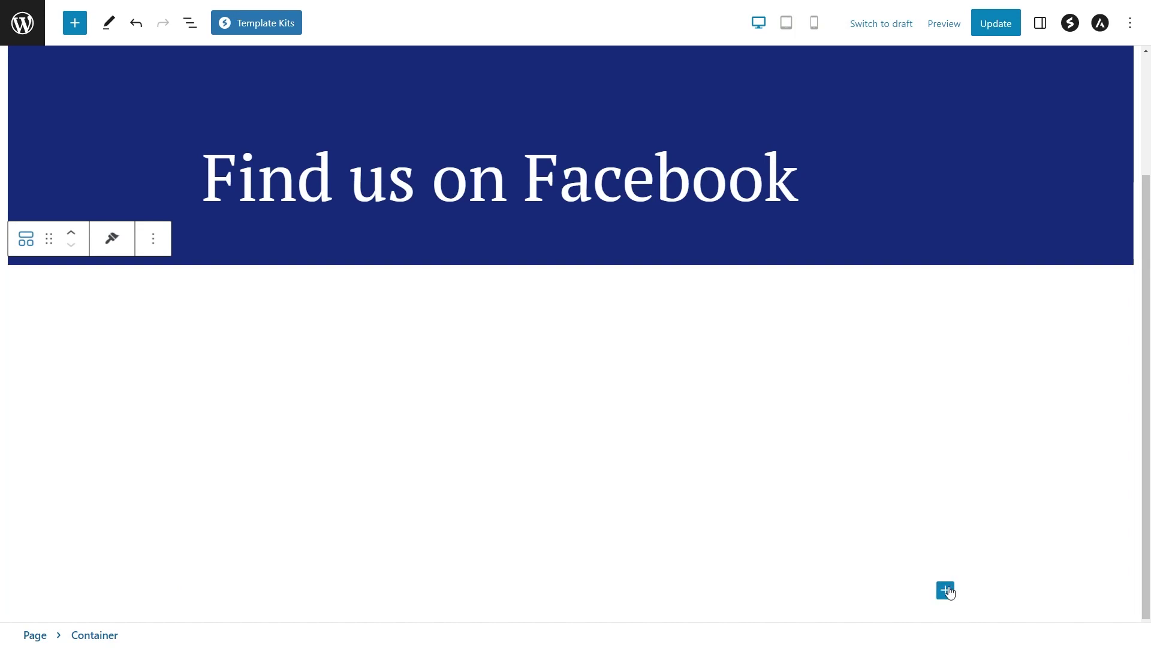
{"action": "left_click", "coordinate": [945, 590]}
{"action": "left_click", "coordinate": [903, 431]}
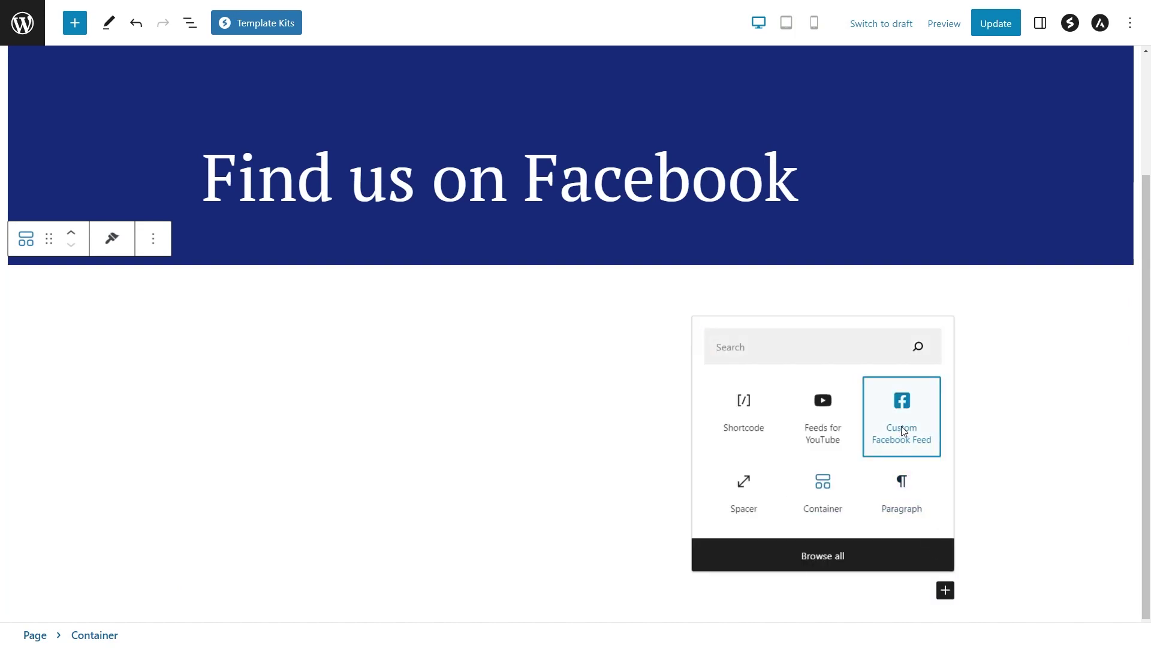
{"action": "scroll", "coordinate": [1061, 414], "scroll_direction": "down", "scroll_amount": 4}
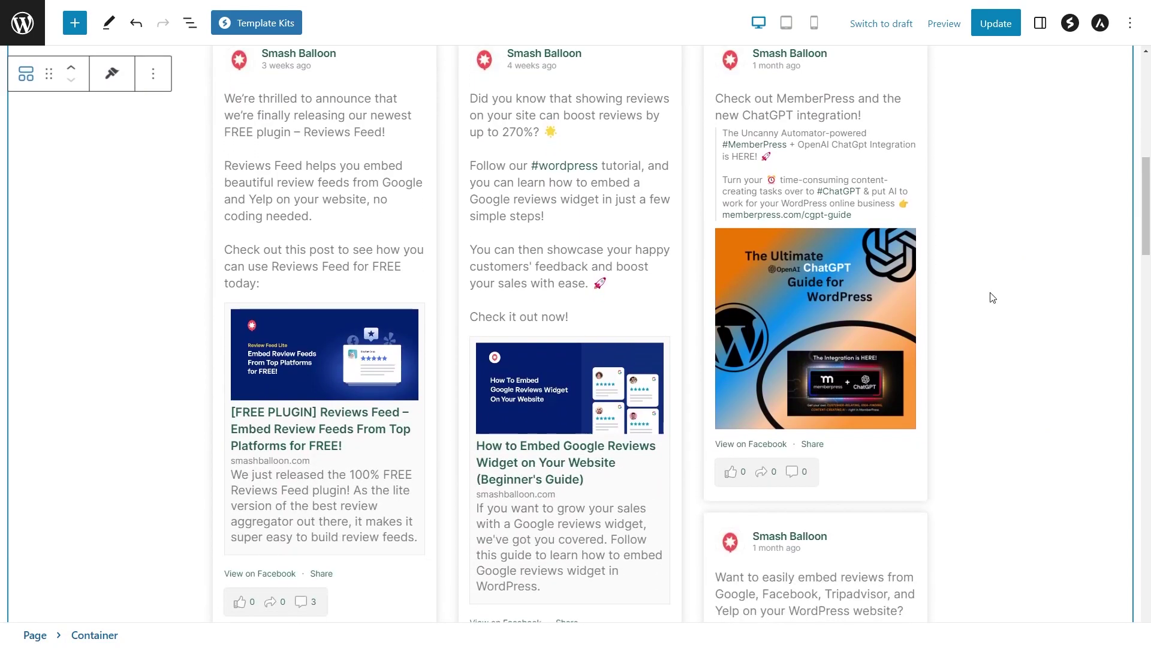
{"action": "left_click", "coordinate": [995, 24]}
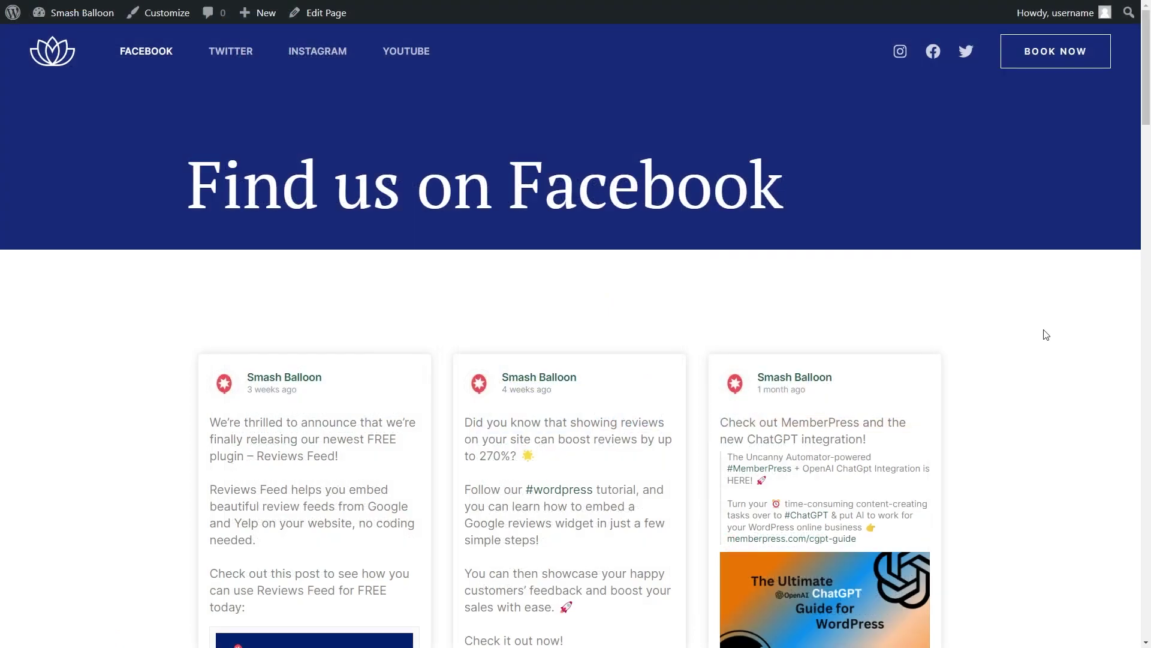
Scroll through the live feed on the Find us on Facebook page and expand a post's likes and comments
{"action": "scroll", "coordinate": [1048, 339], "scroll_direction": "down", "scroll_amount": 3}
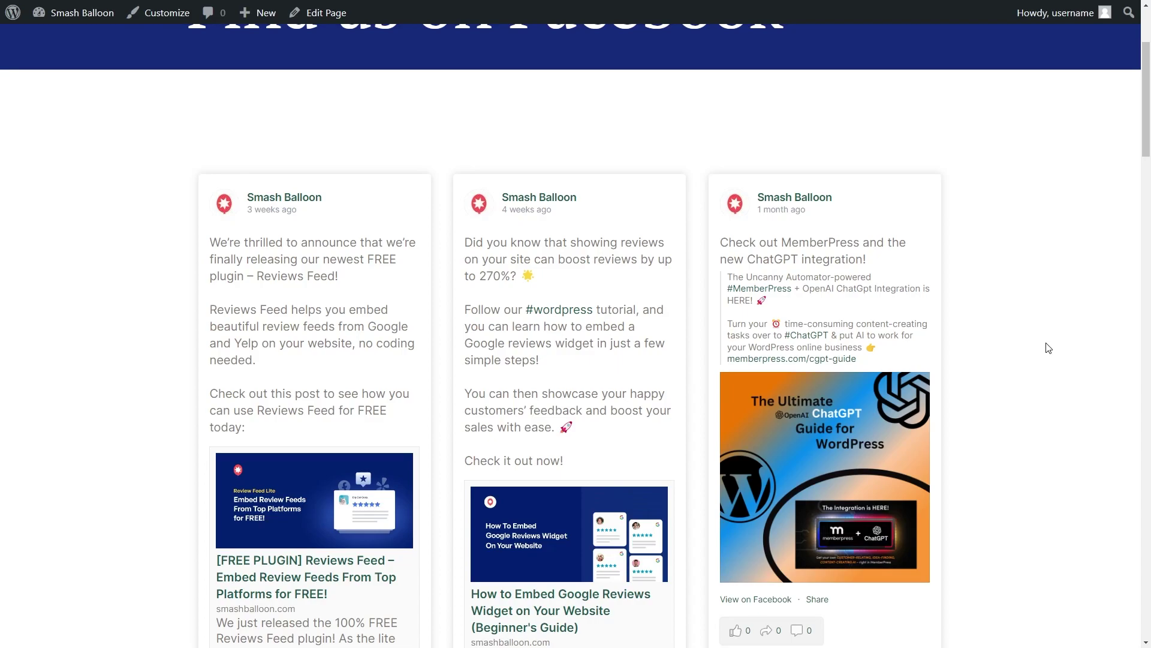
{"action": "scroll", "coordinate": [1050, 348], "scroll_direction": "down", "scroll_amount": 4}
{"action": "scroll", "coordinate": [1048, 349], "scroll_direction": "down", "scroll_amount": 3}
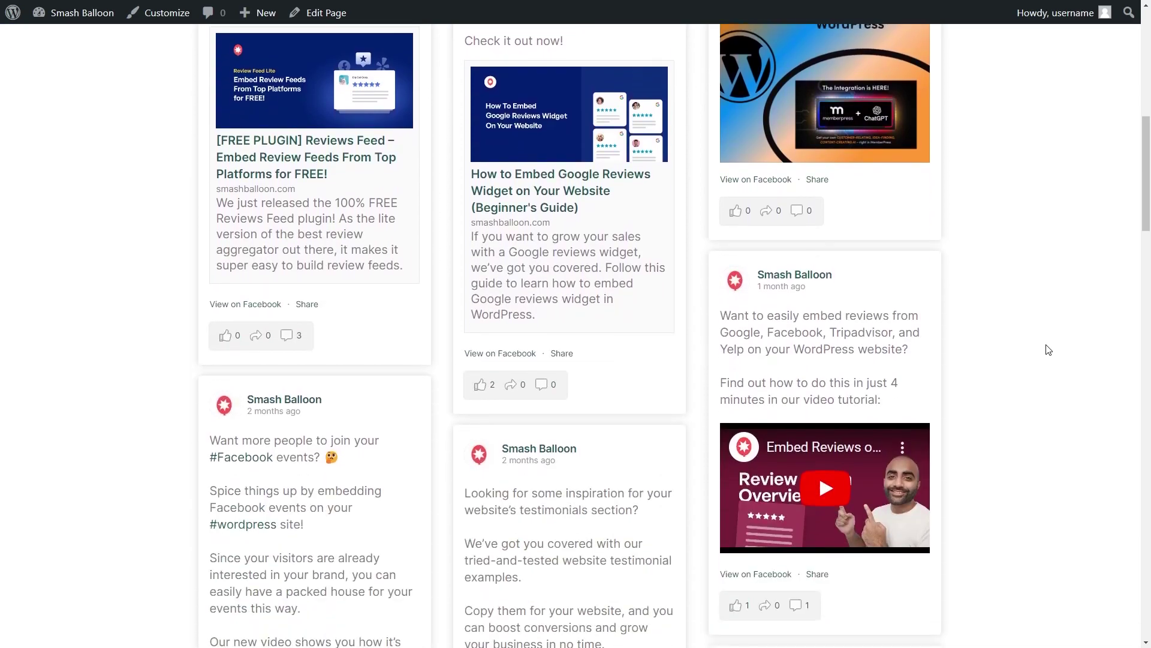
{"action": "scroll", "coordinate": [1048, 355], "scroll_direction": "down", "scroll_amount": 2}
{"action": "scroll", "coordinate": [1048, 354], "scroll_direction": "down", "scroll_amount": 2}
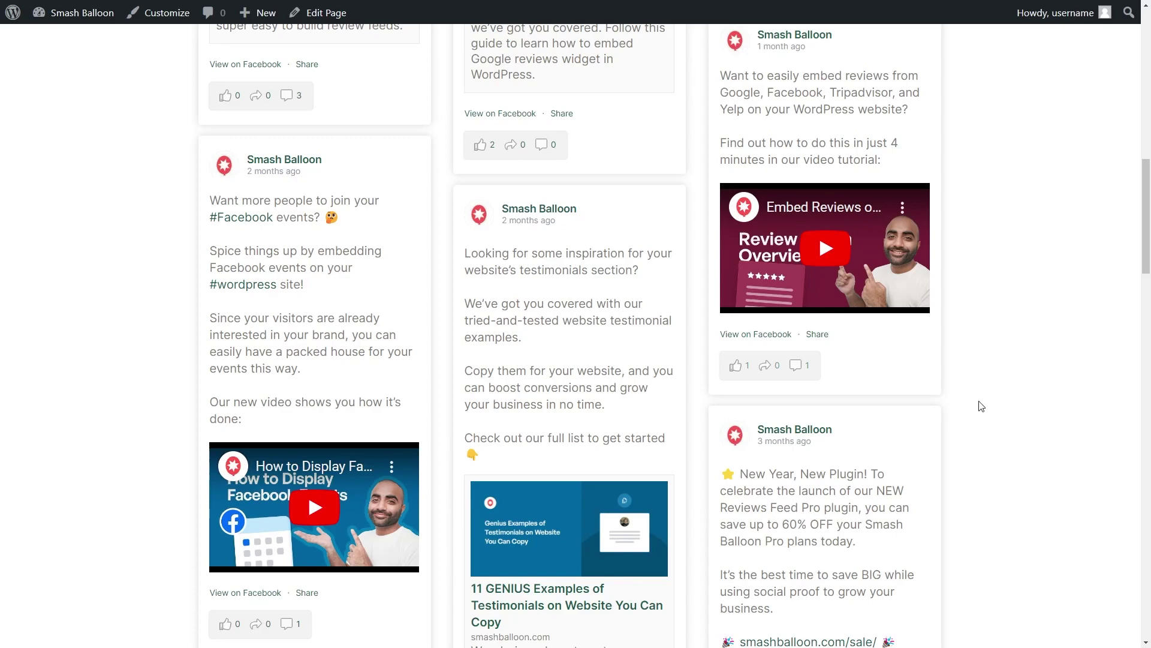
{"action": "left_click", "coordinate": [781, 368]}
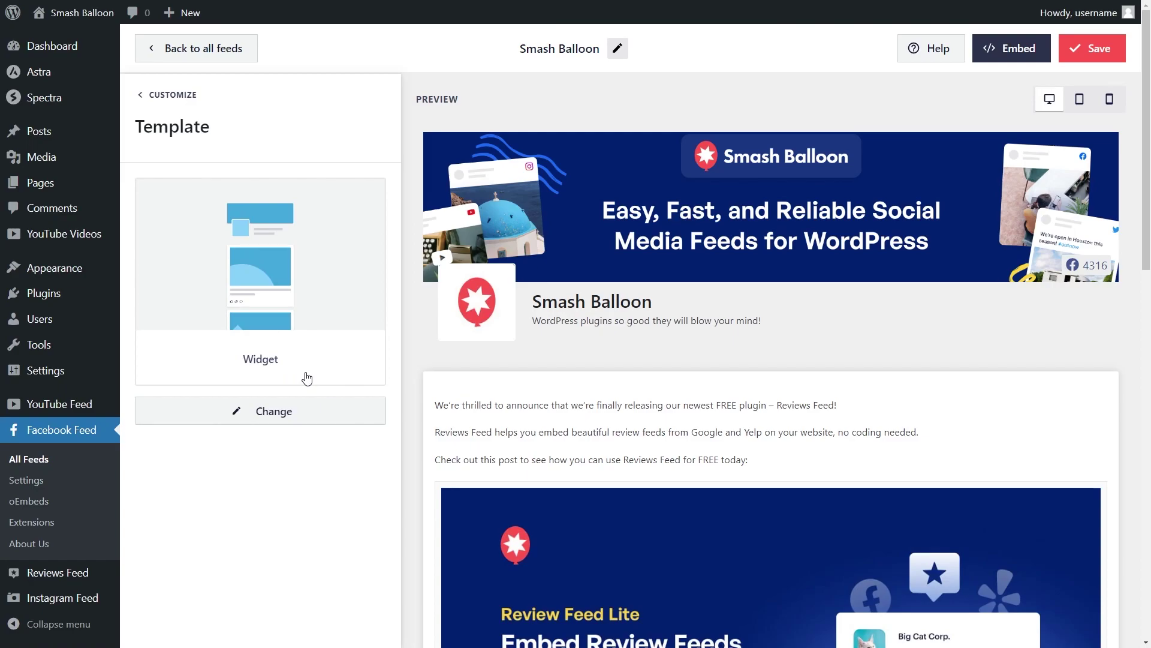
Copy the feed's shortcode from the Embed options and choose to add it to a widget
{"action": "left_click", "coordinate": [1016, 48]}
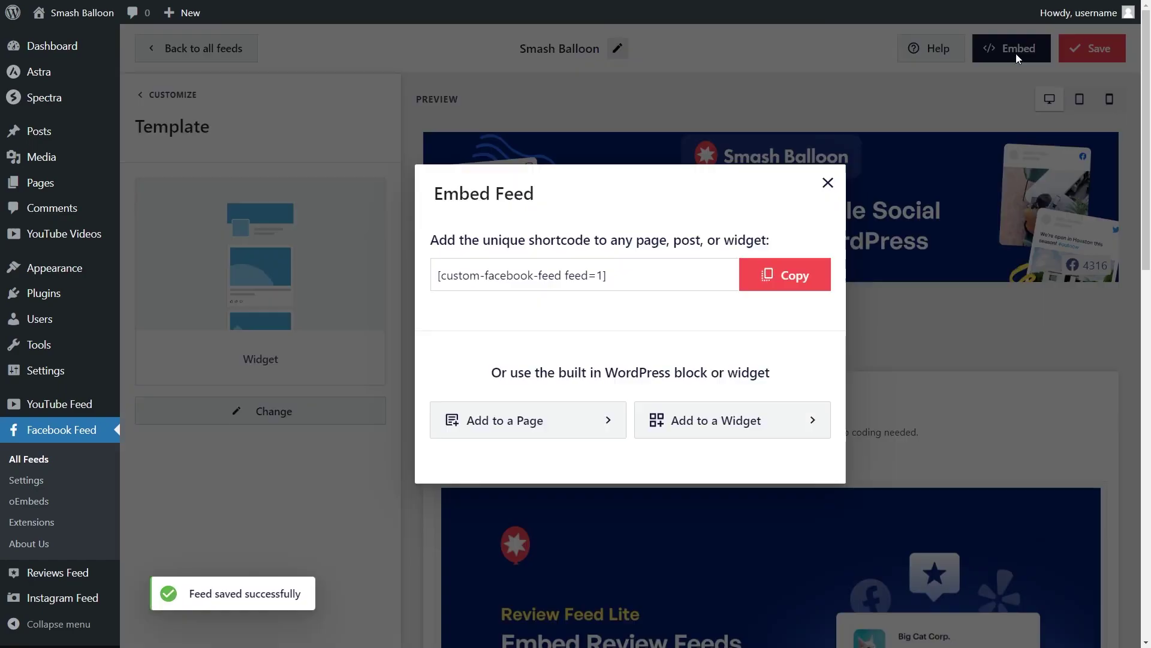
{"action": "left_click", "coordinate": [764, 274]}
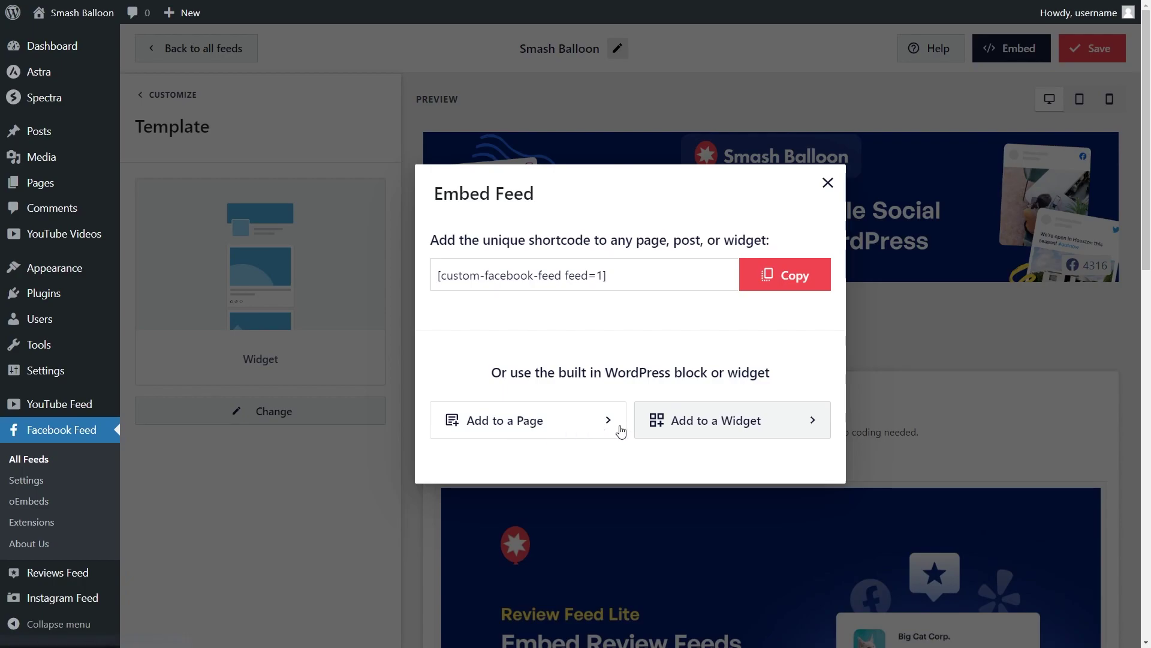
{"action": "left_click", "coordinate": [730, 428]}
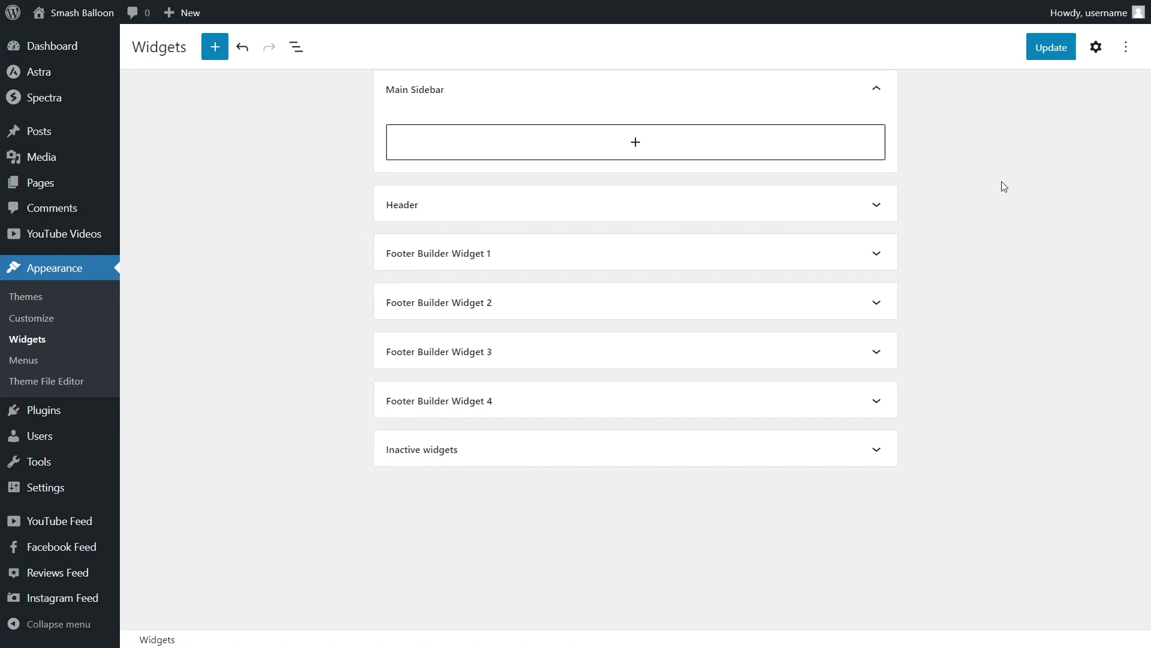
Insert a Custom Facebook Feed block into Main Sidebar and save the widgets
{"action": "left_click", "coordinate": [637, 145]}
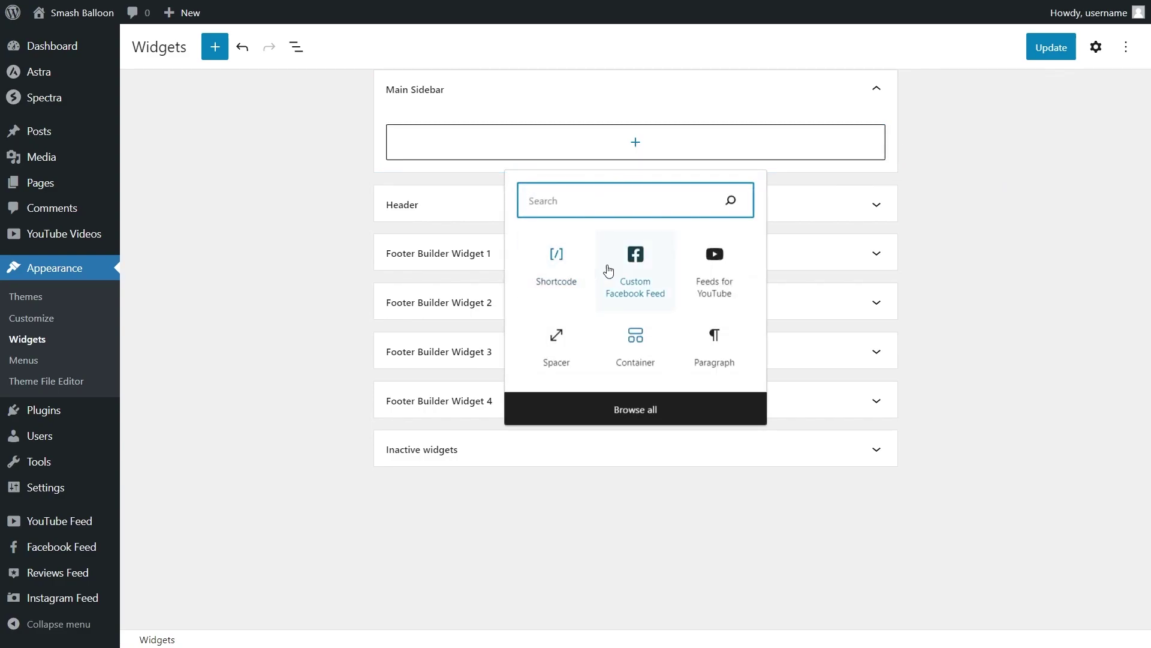
{"action": "left_click", "coordinate": [656, 273]}
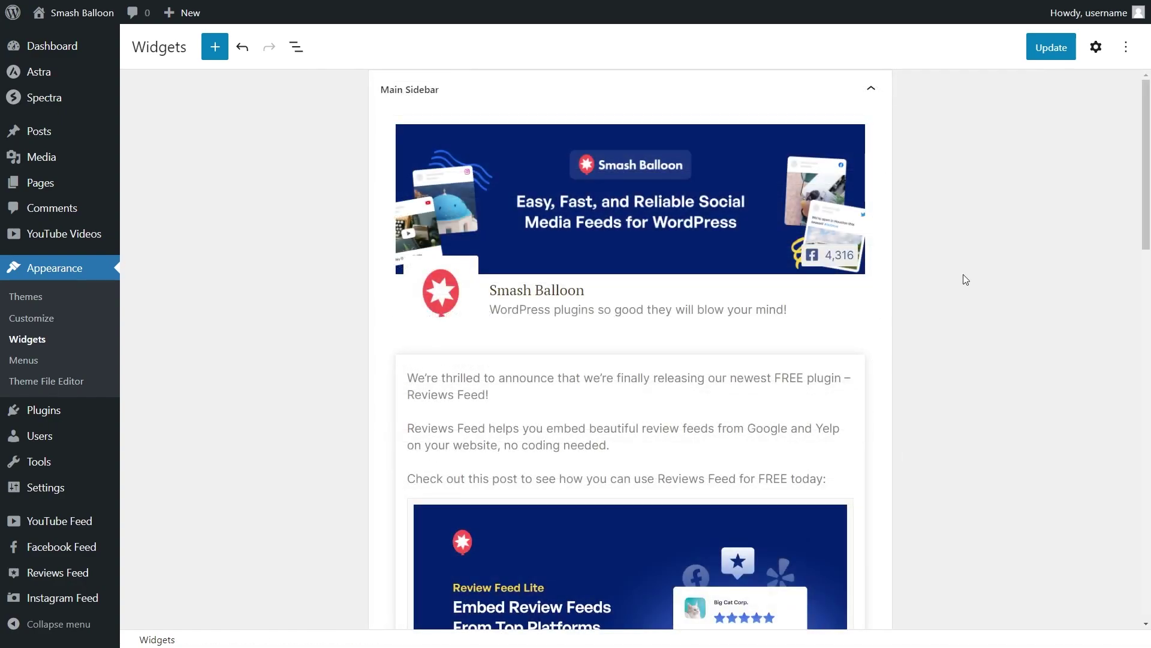
{"action": "scroll", "coordinate": [938, 362], "scroll_direction": "down", "scroll_amount": 2}
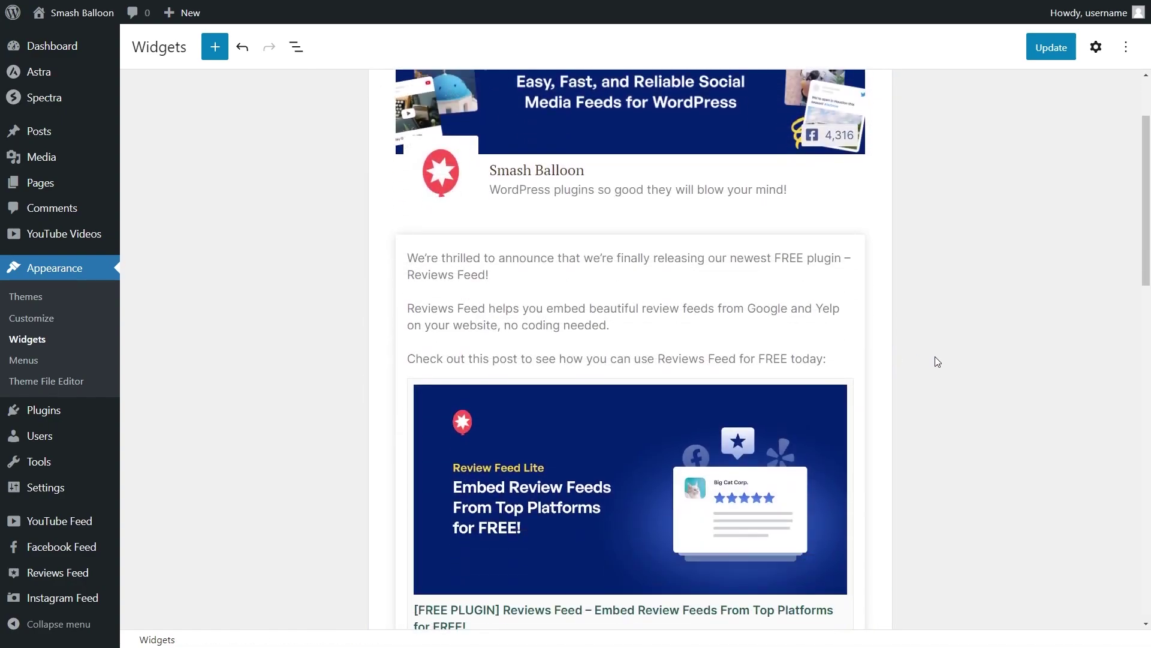
{"action": "left_click", "coordinate": [1050, 48]}
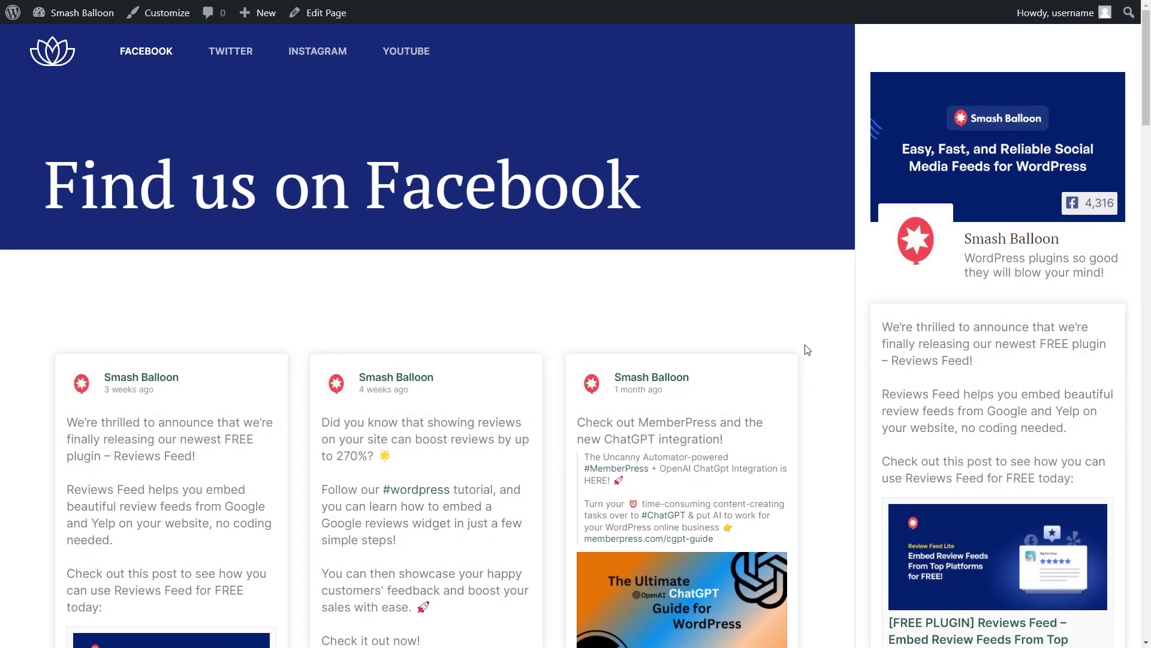
{"action": "scroll", "coordinate": [819, 375], "scroll_direction": "down", "scroll_amount": 4}
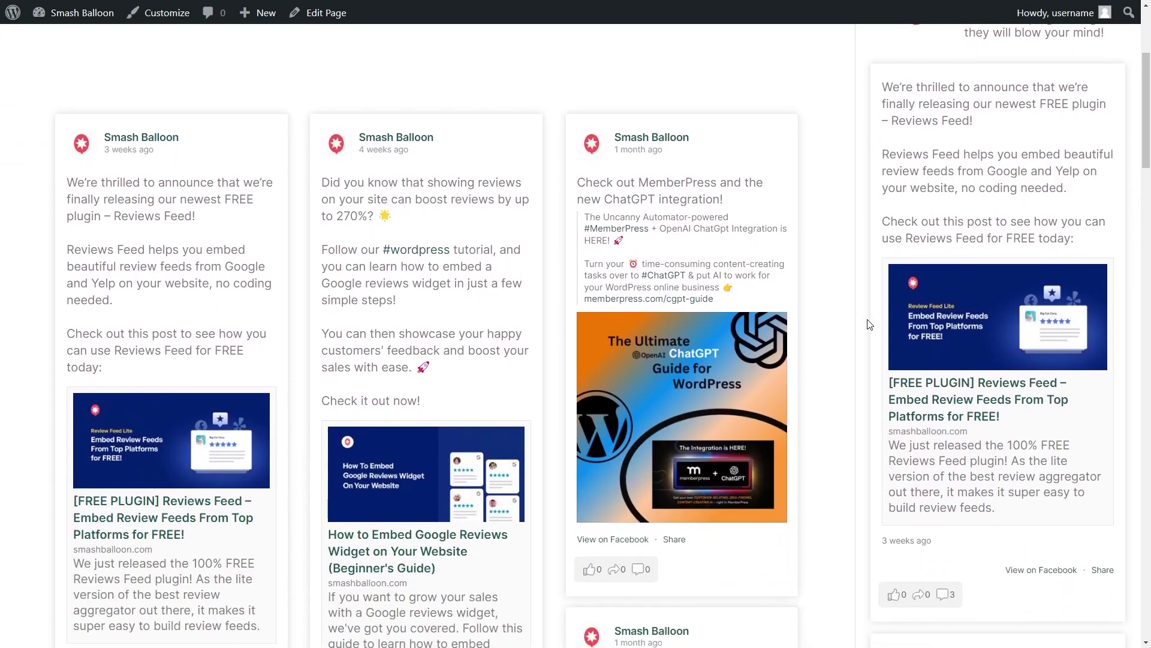
{"action": "scroll", "coordinate": [866, 324], "scroll_direction": "up", "scroll_amount": 4}
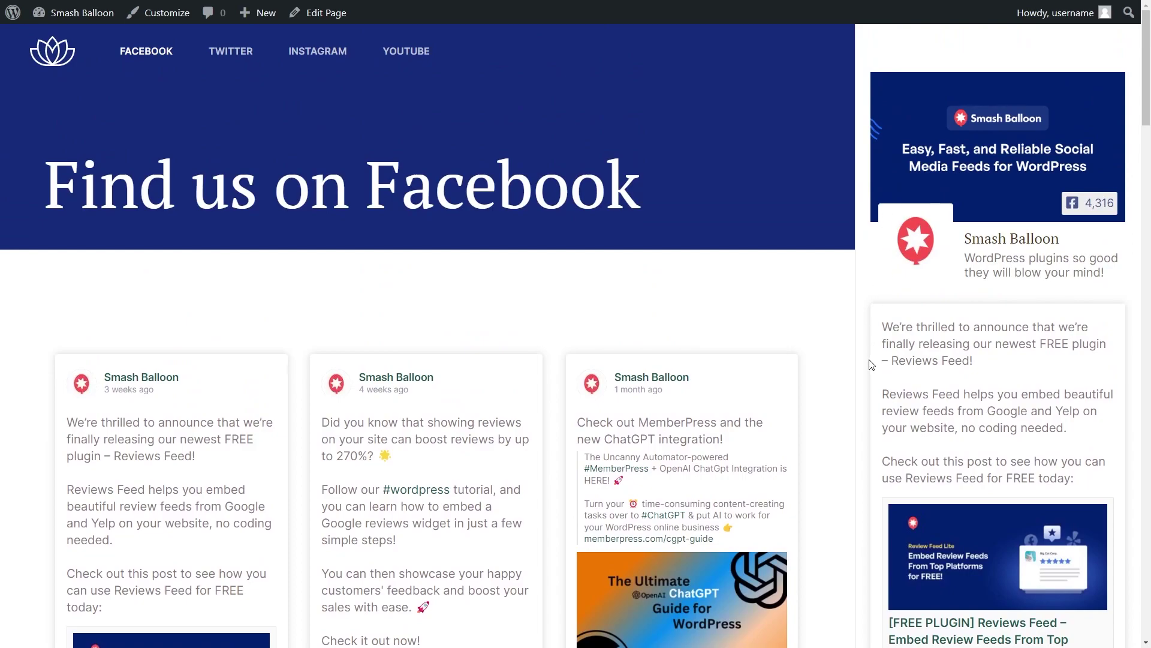